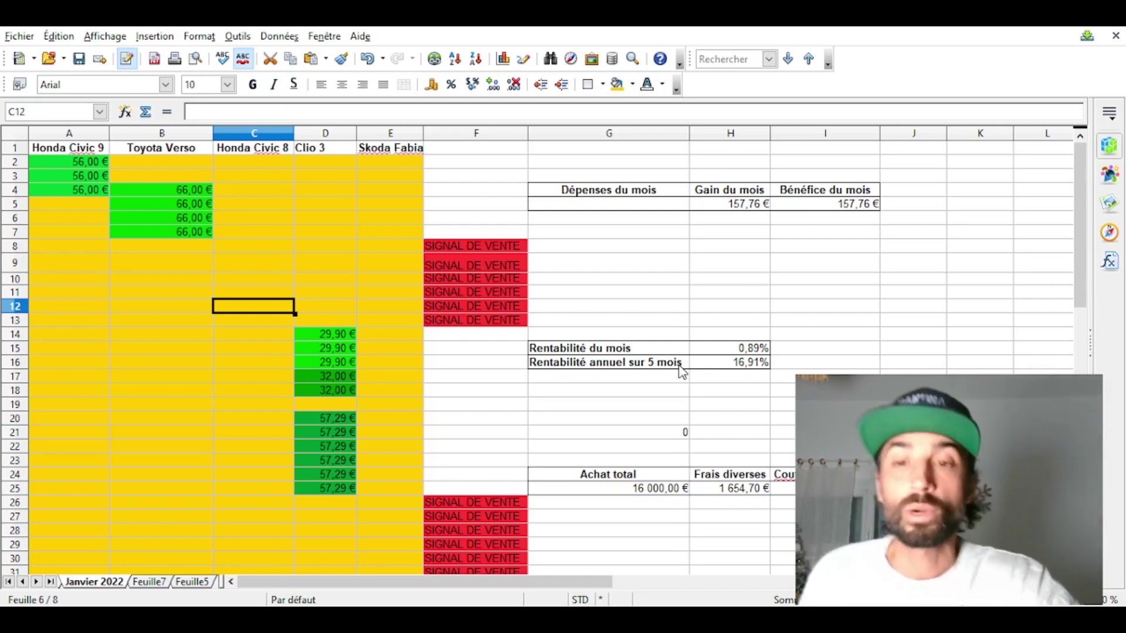
Inspect the five-month annual return and the Achat total and Frais diverses formulas on the Janvier 2022 sheet
click(705, 367)
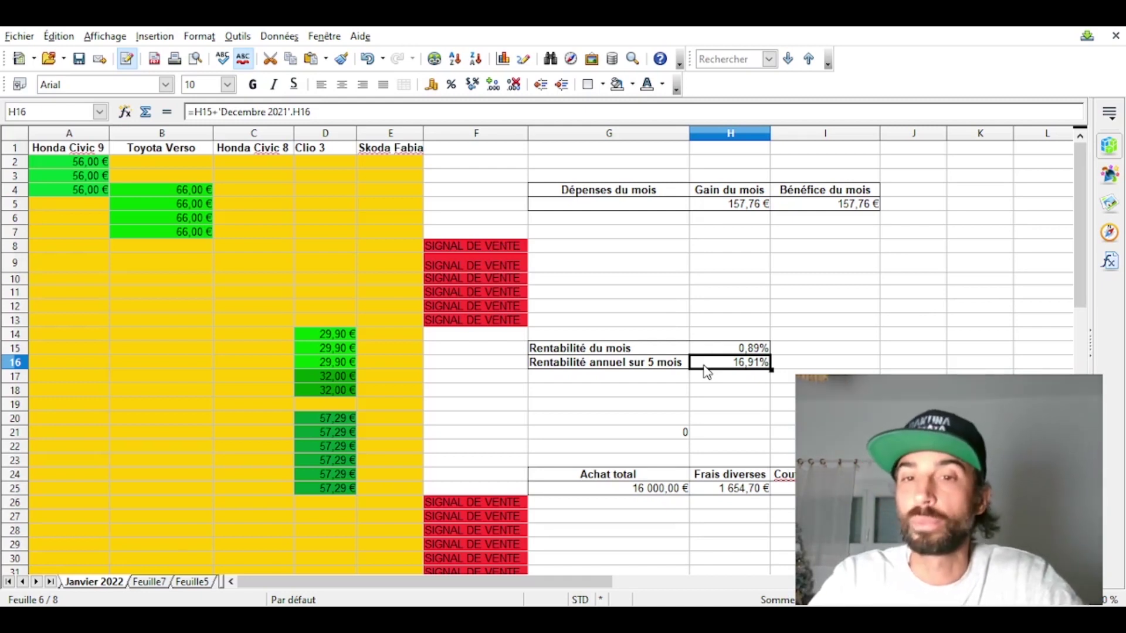
click(660, 368)
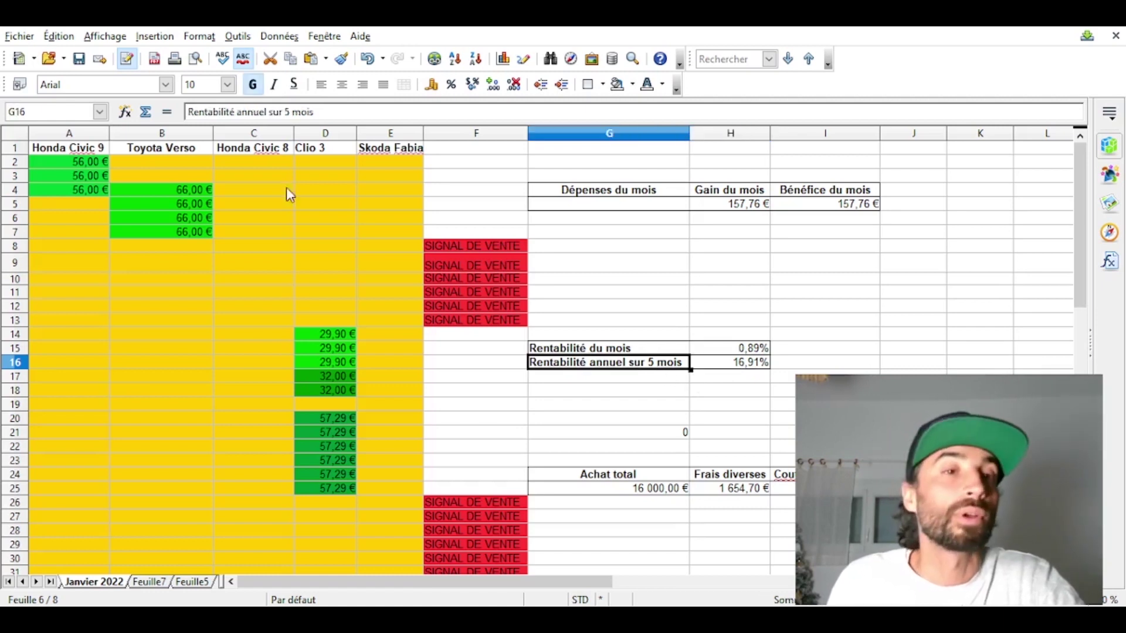
click(726, 367)
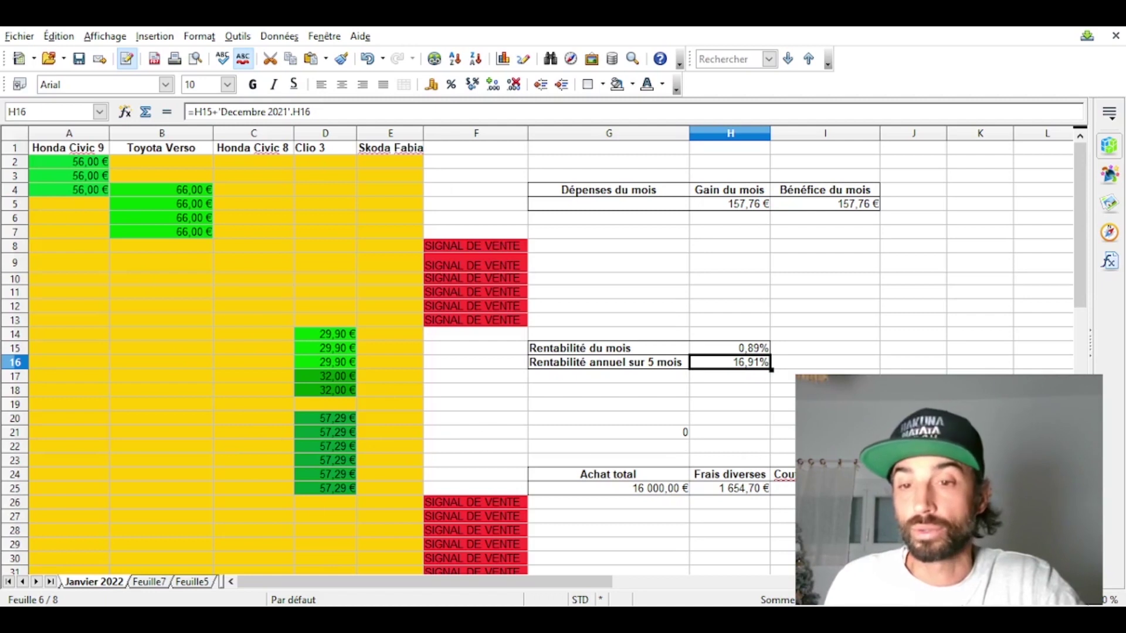
click(650, 498)
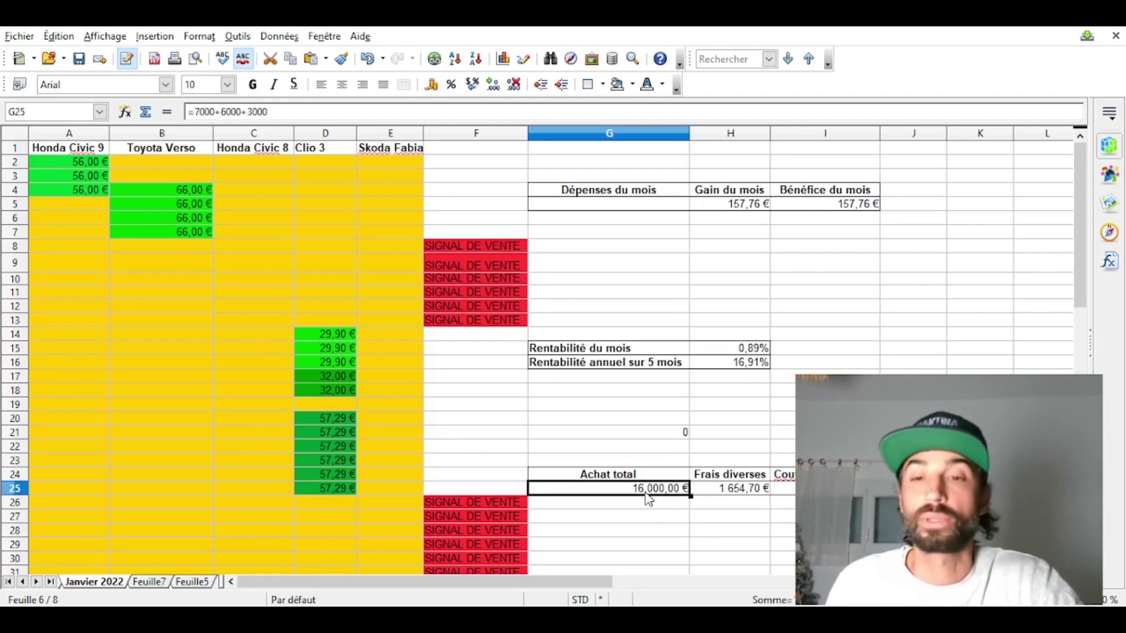
click(710, 483)
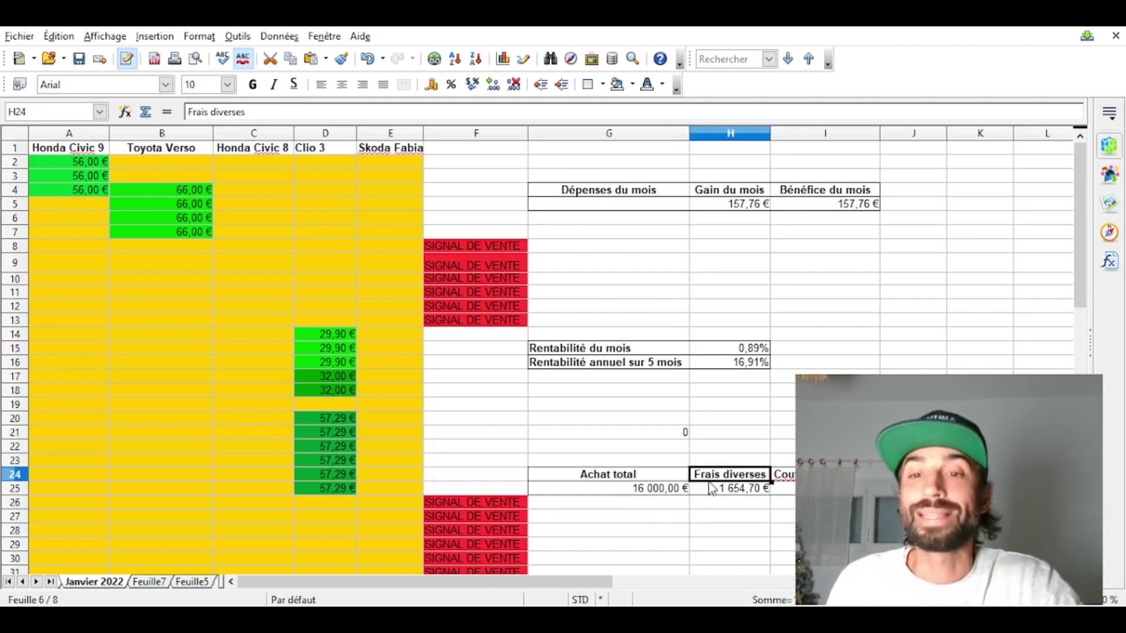
click(711, 491)
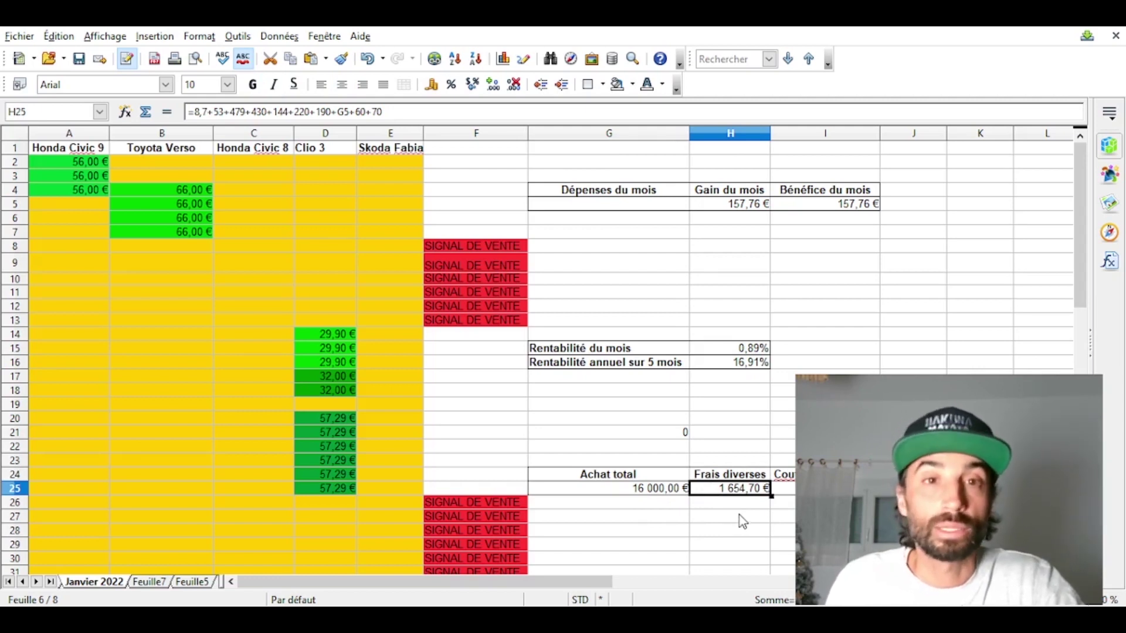
click(670, 494)
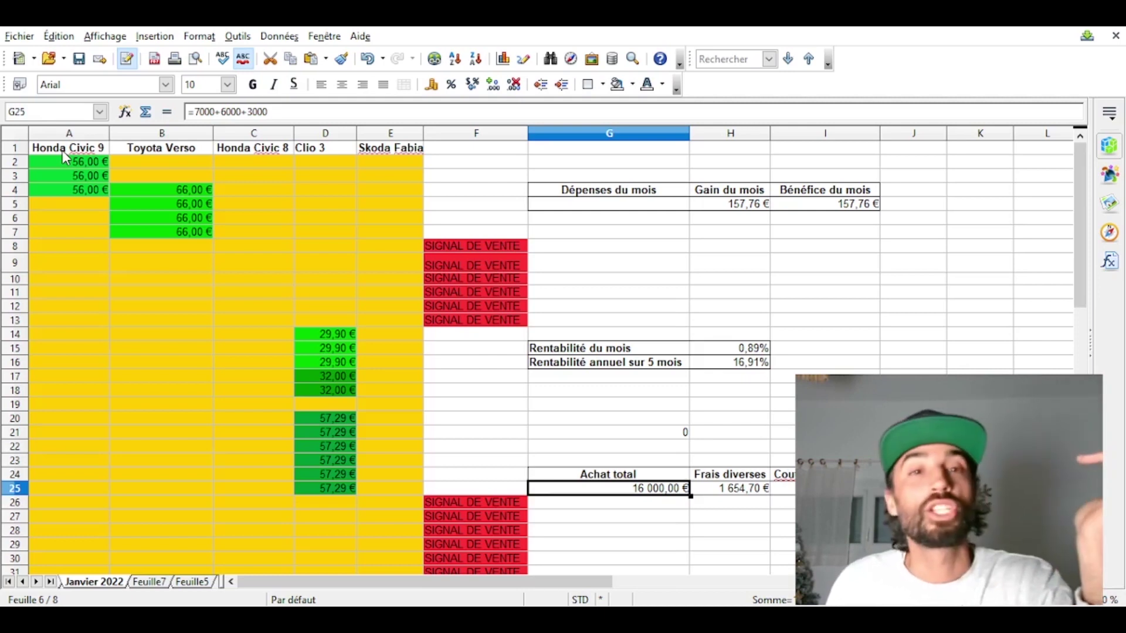
Clear the Honda Civic 8 column's heading and yellow-filled cells, C1:C34, on the Janvier 2022 sheet
drag(258, 150, 252, 571)
scroll(294, 355, up, 2)
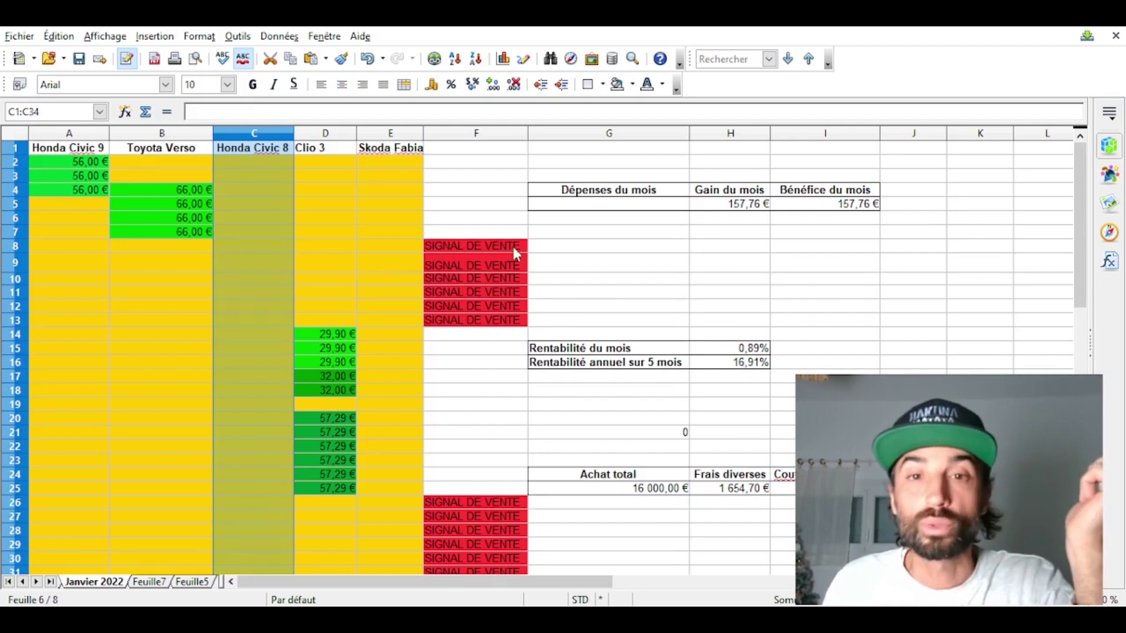
key(Delete)
click(381, 261)
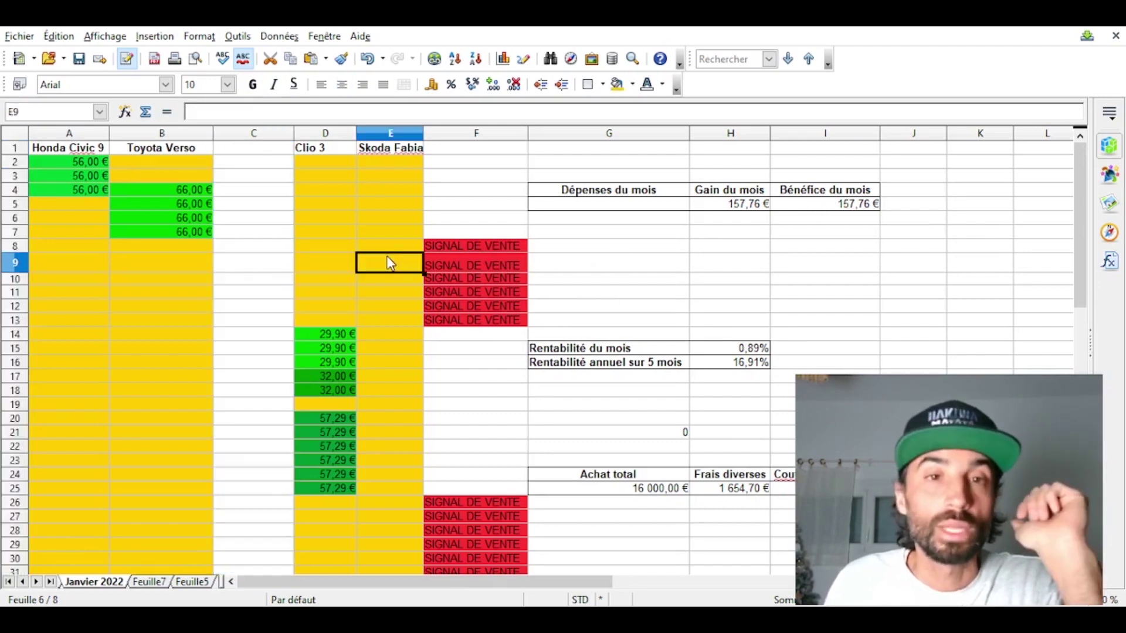
Examine the January rental amounts of the remaining cars: Clio 3, Skoda Fabia, Honda Civic 9 and Toyota Verso
drag(331, 148, 367, 149)
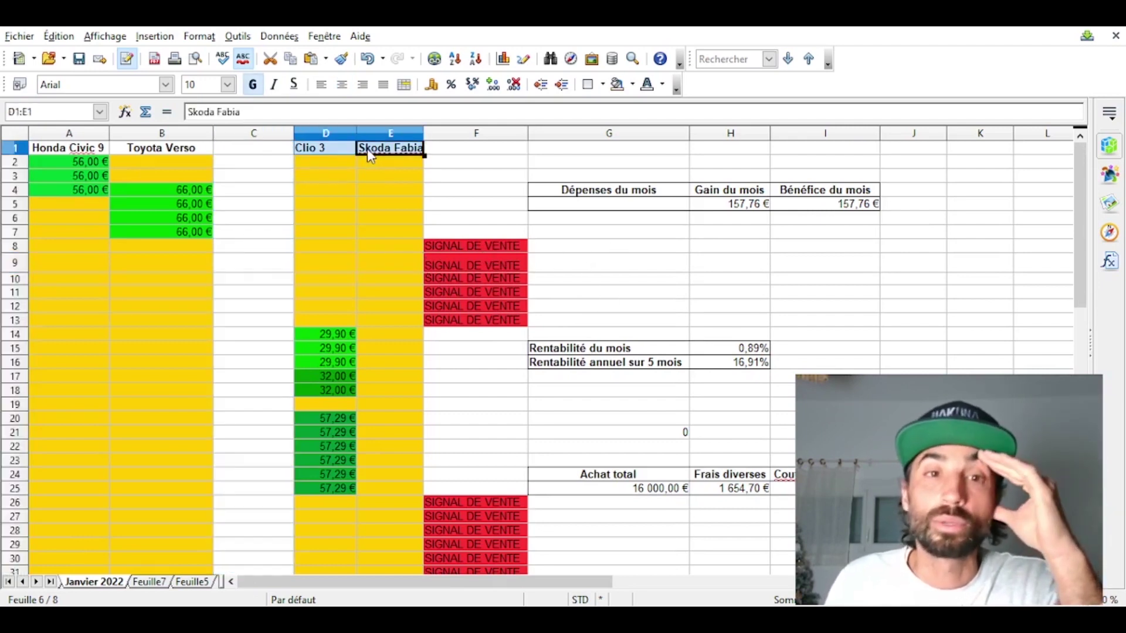
click(256, 209)
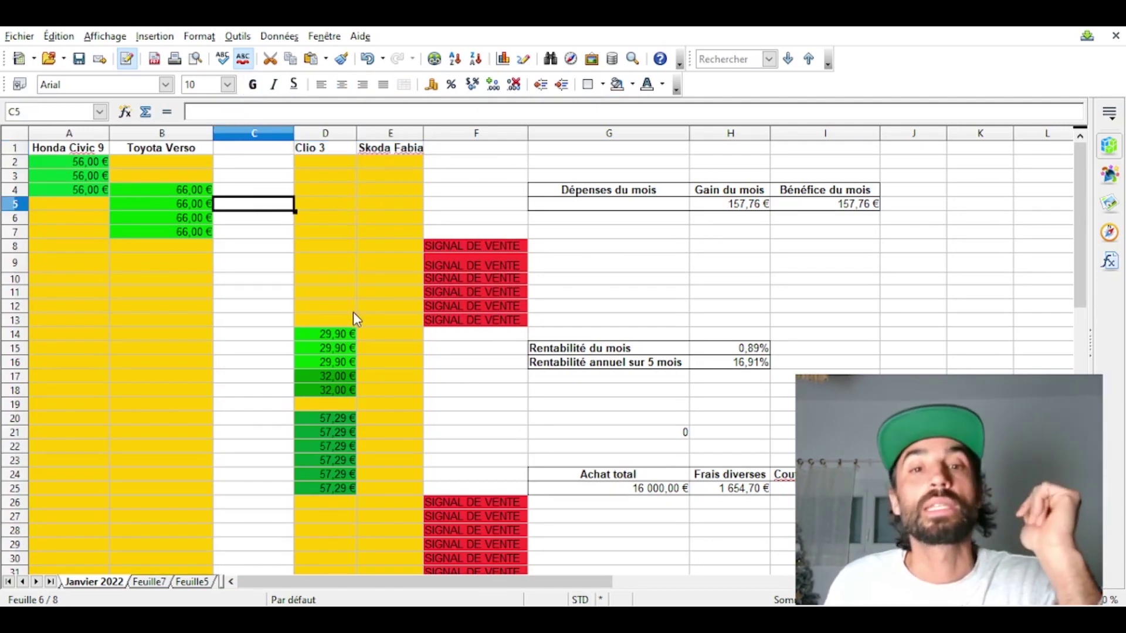
click(349, 332)
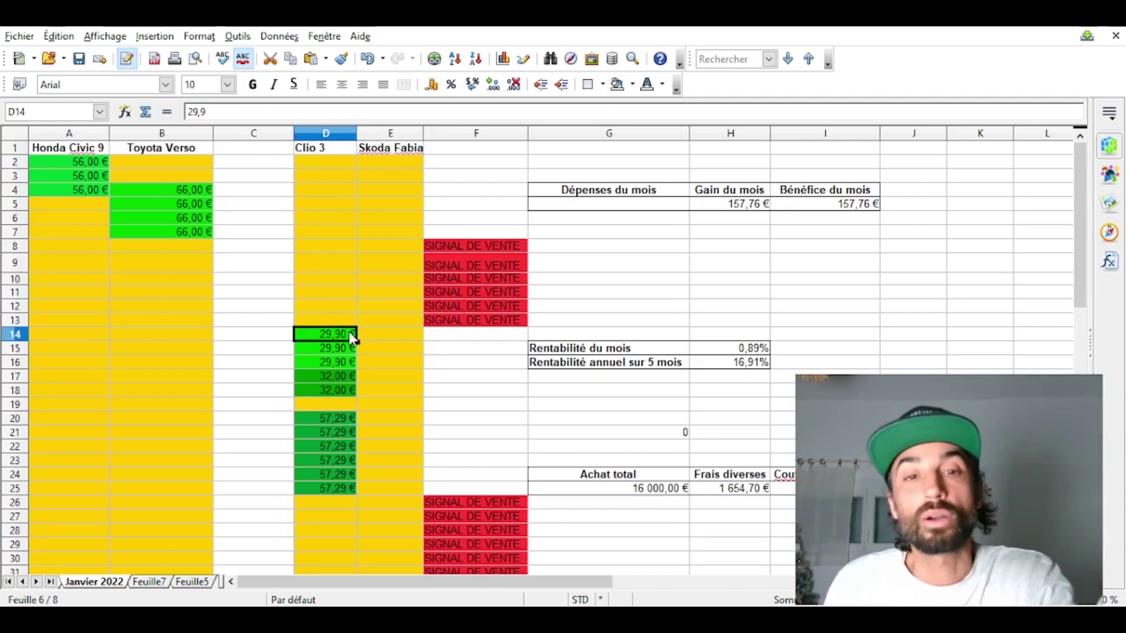
click(344, 379)
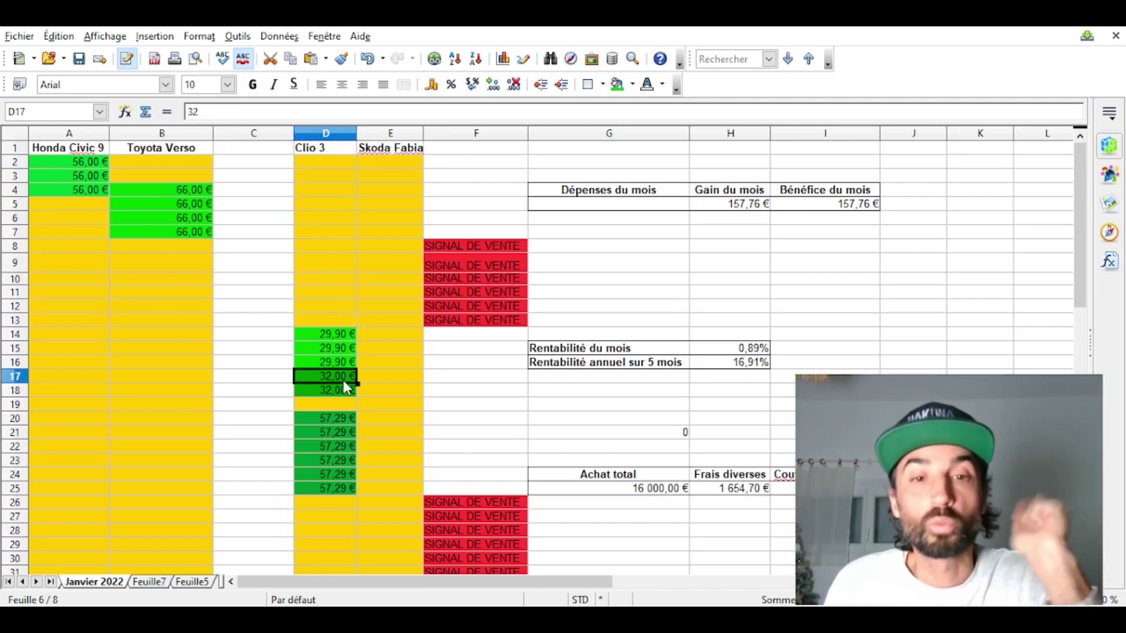
click(347, 416)
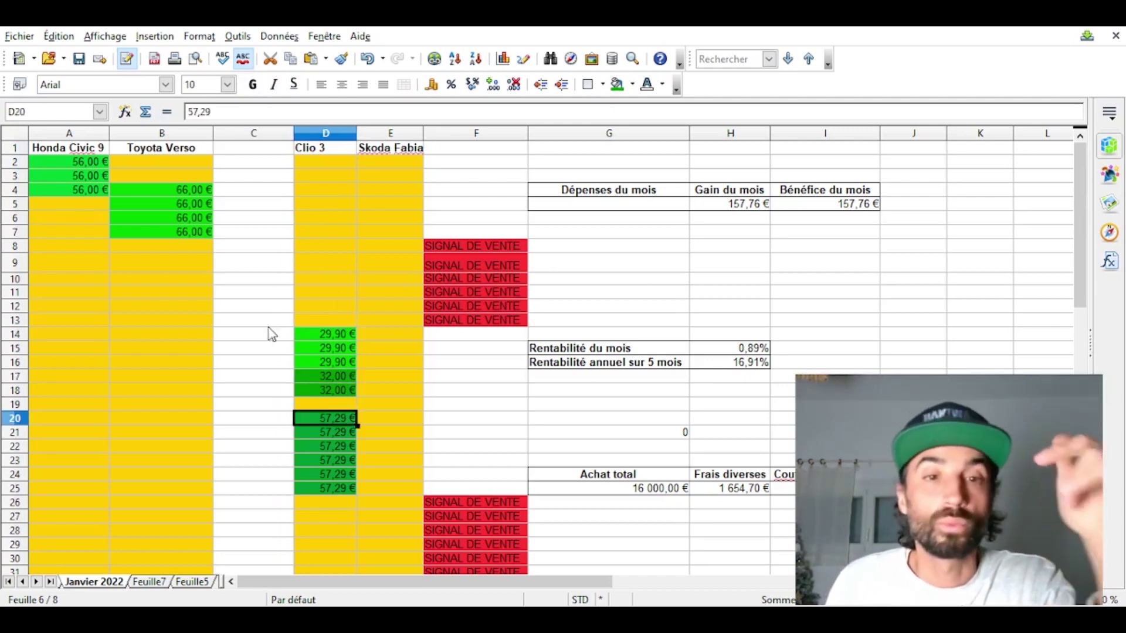
click(275, 220)
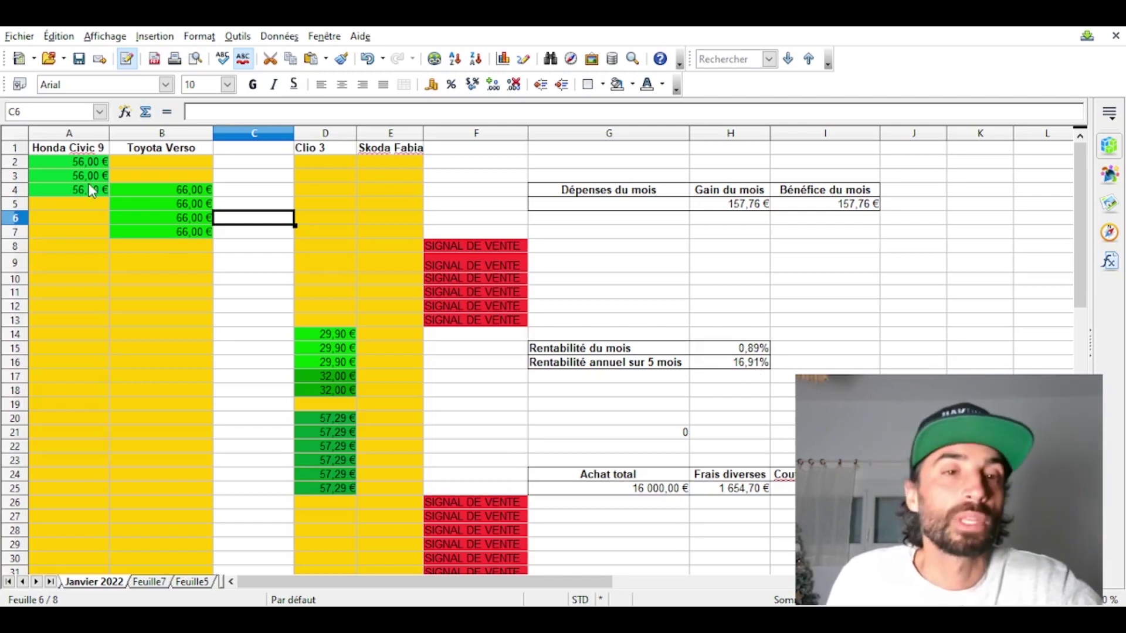
drag(40, 162, 80, 186)
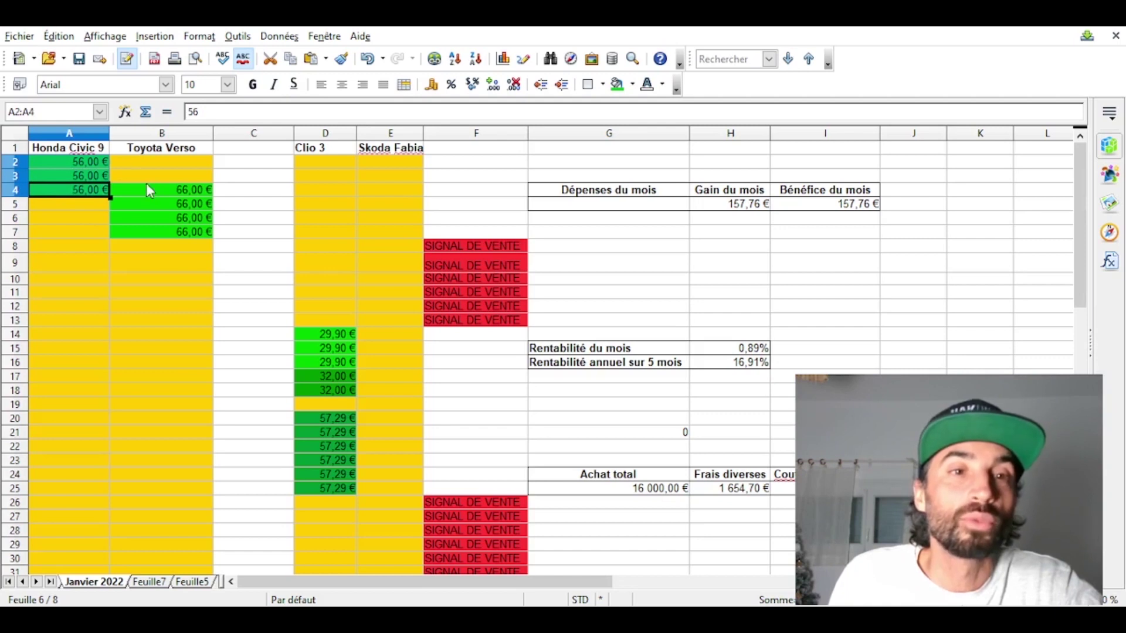
drag(154, 195, 188, 237)
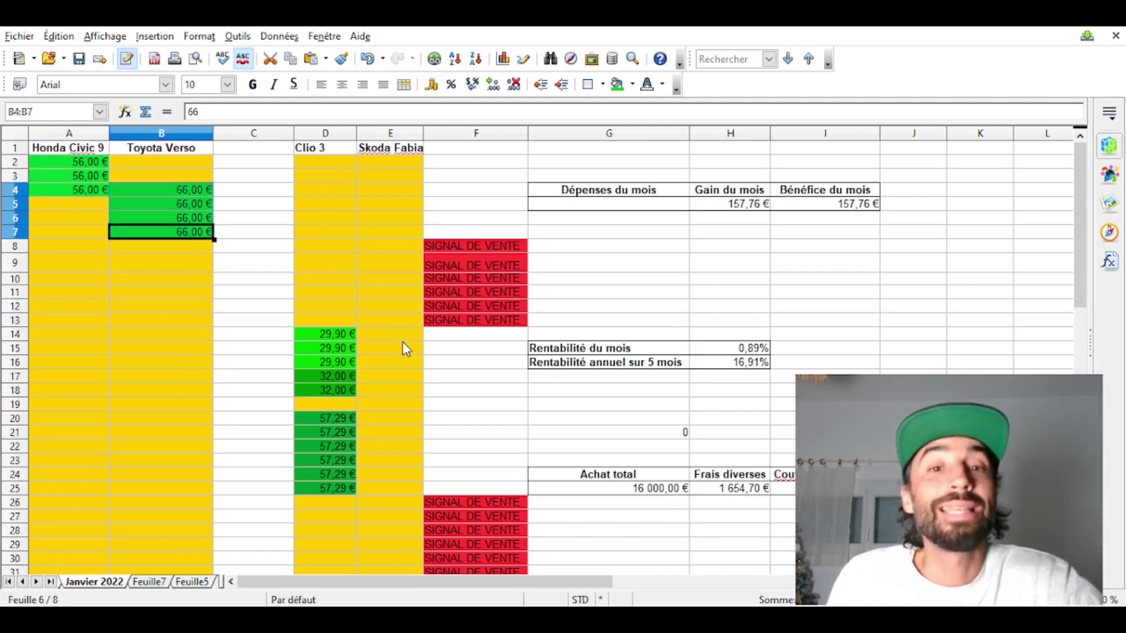
click(377, 349)
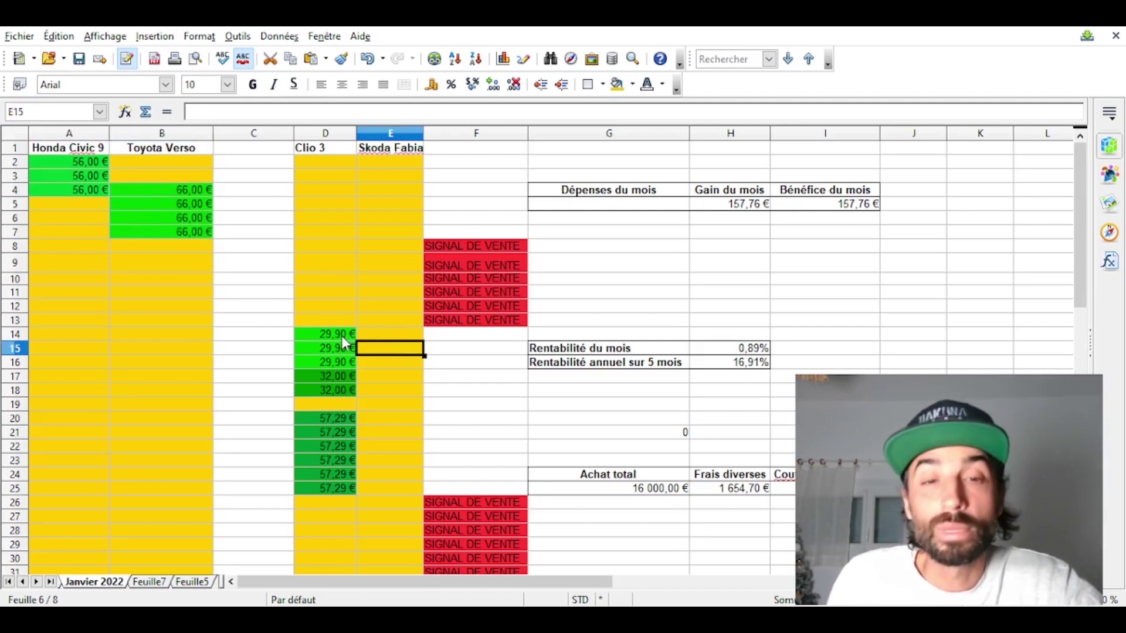
click(328, 136)
click(331, 148)
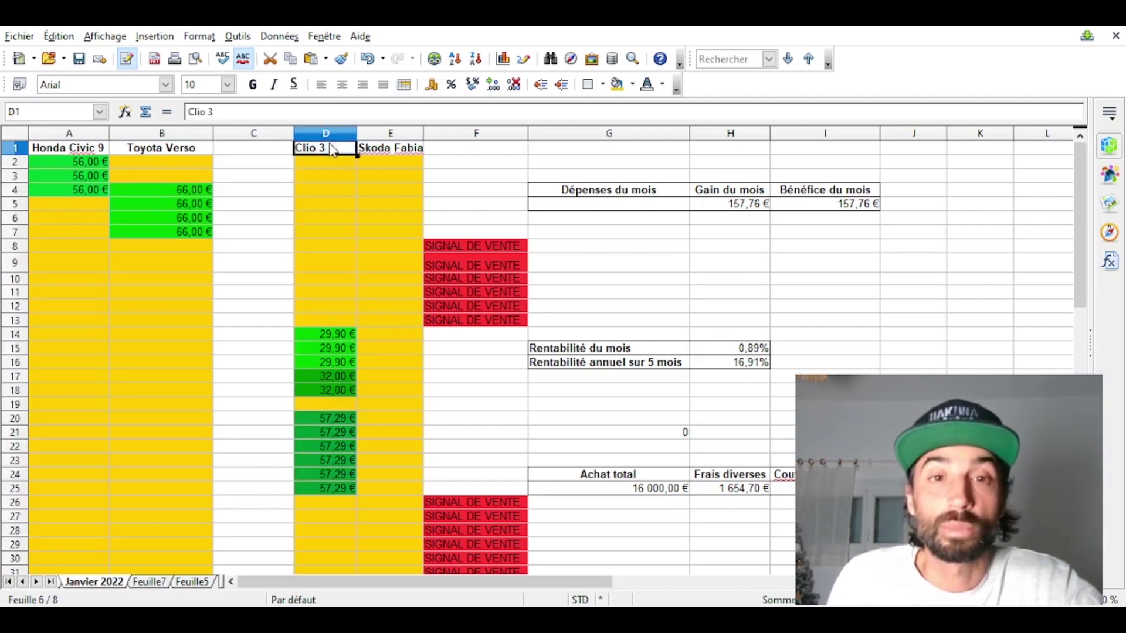
click(333, 280)
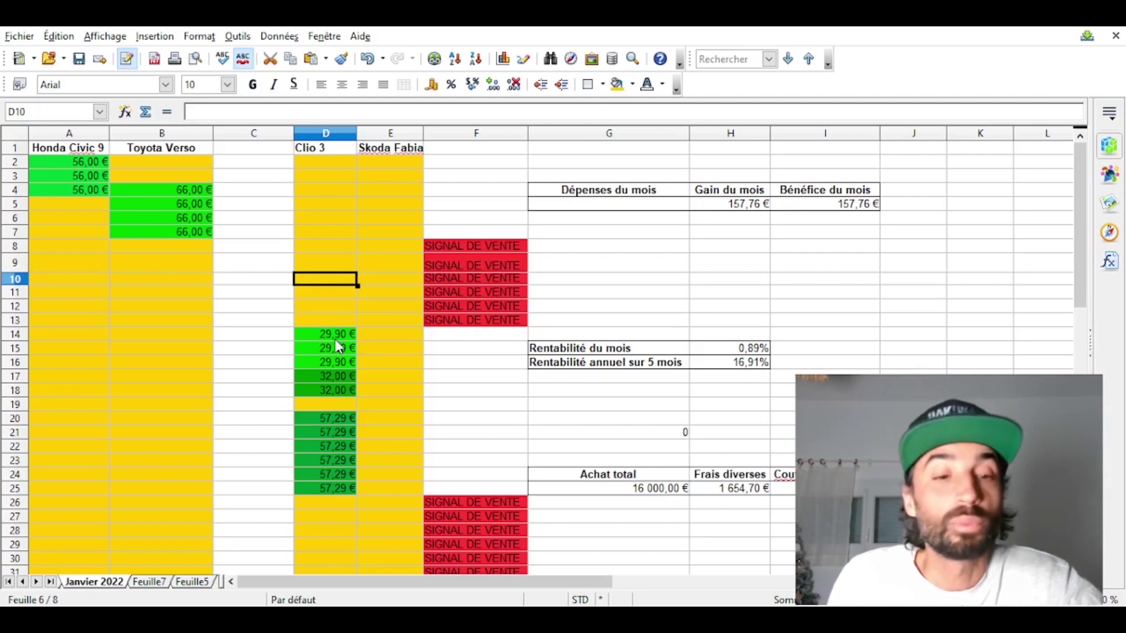
Review the car rental calendars and returns on the Decembre 2021 and Novembre sheets
click(22, 583)
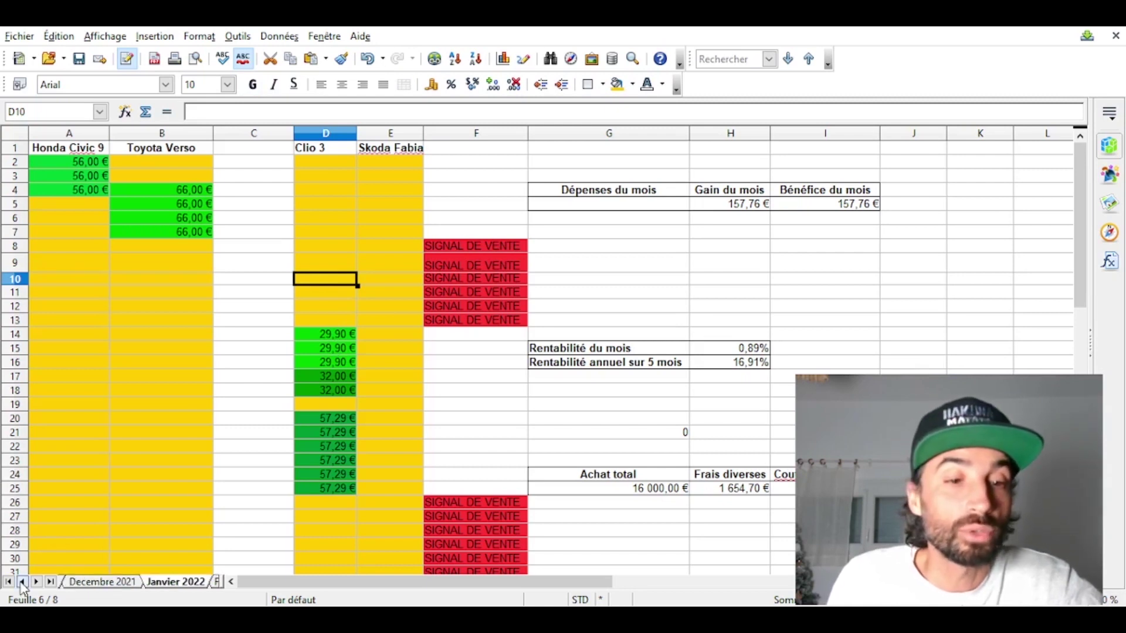
click(103, 582)
scroll(174, 378, up, 1)
scroll(172, 373, down, 4)
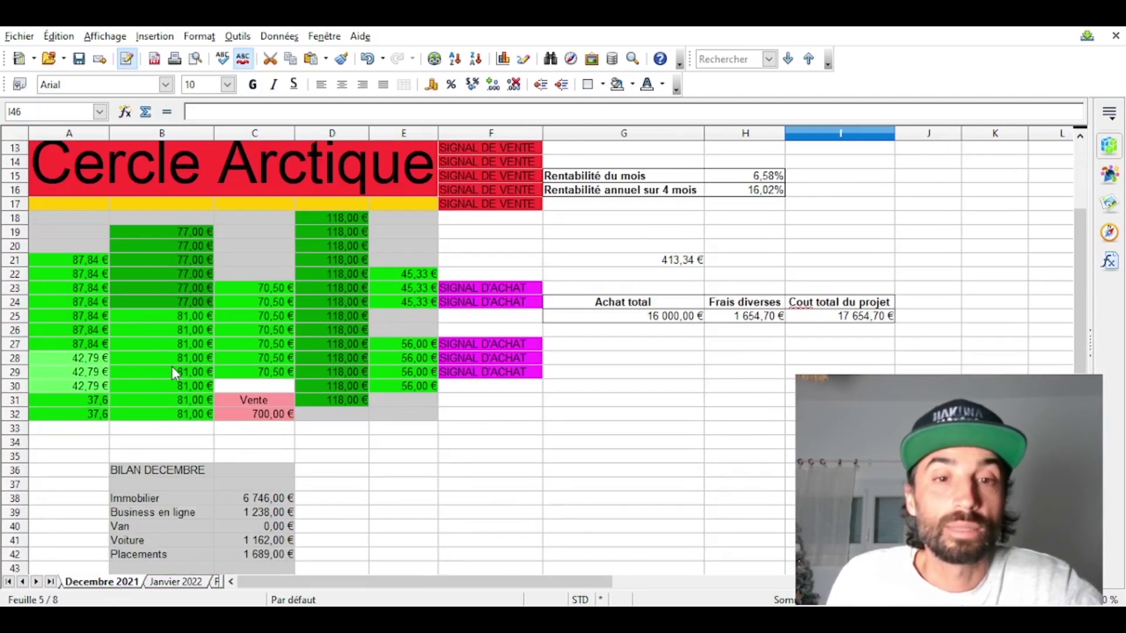
scroll(173, 369, up, 4)
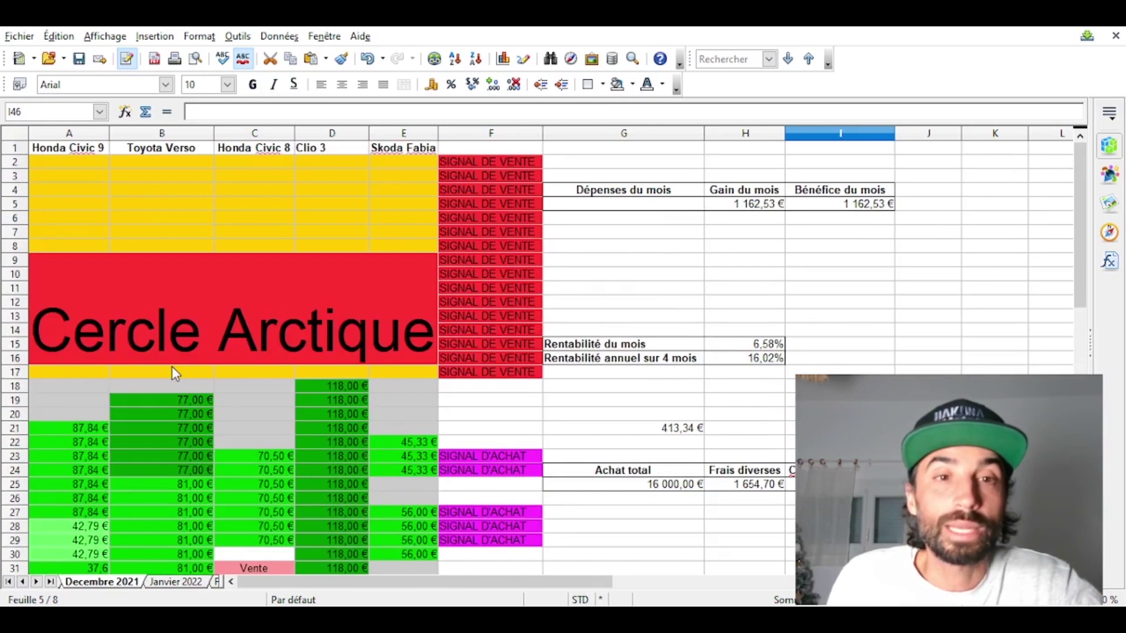
click(26, 582)
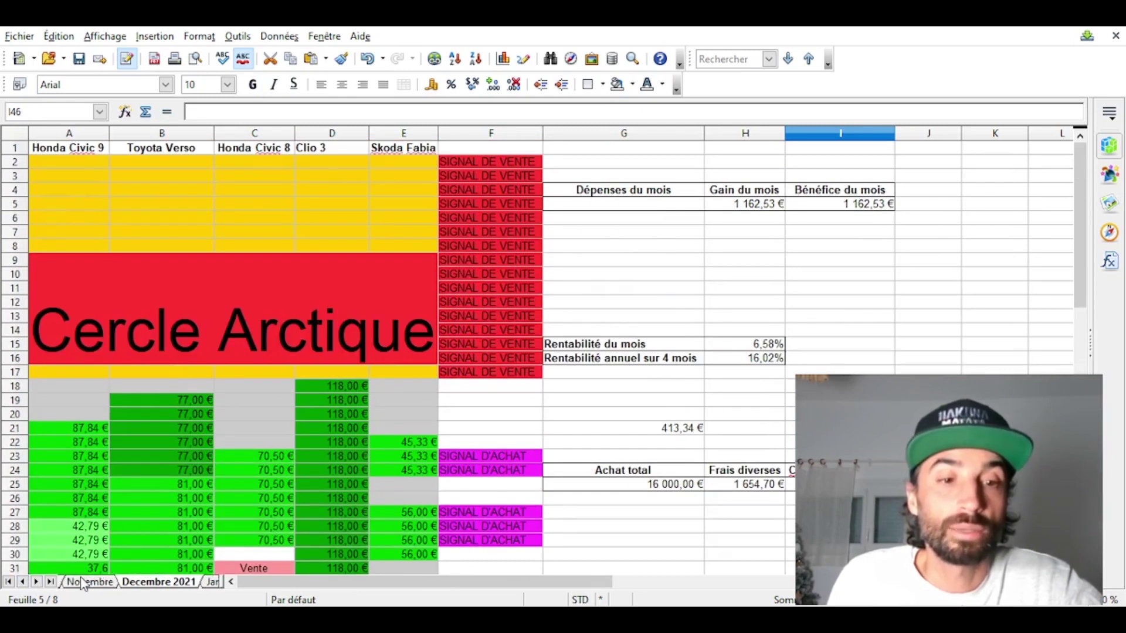
click(90, 582)
scroll(176, 420, up, 1)
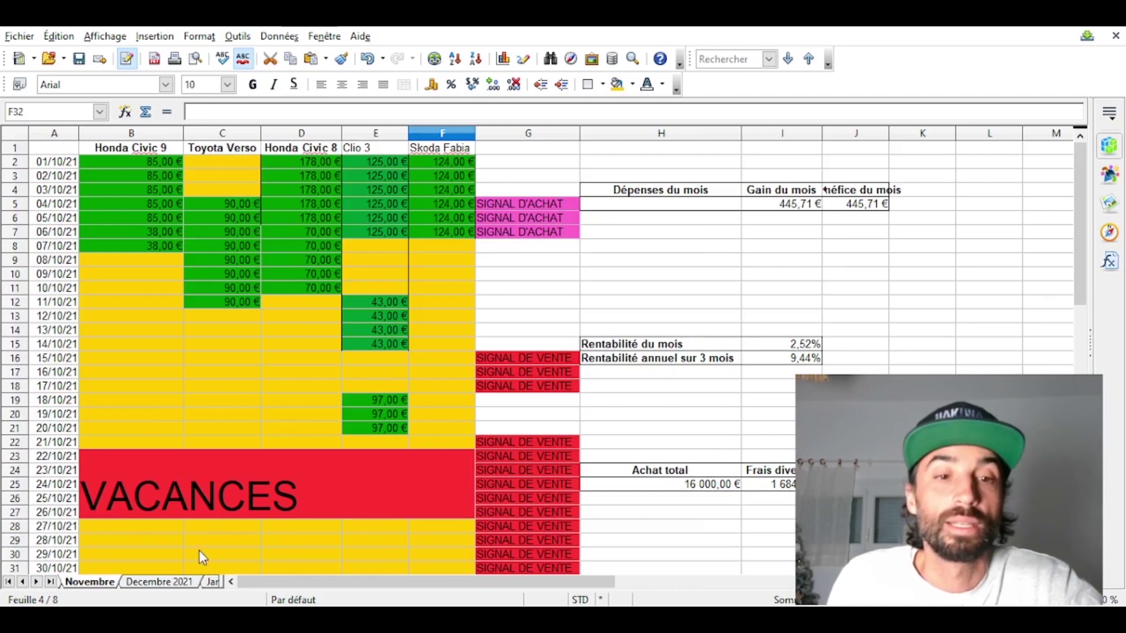
Open the Octobre 2021 sheet and look through its rental calendar
click(36, 582)
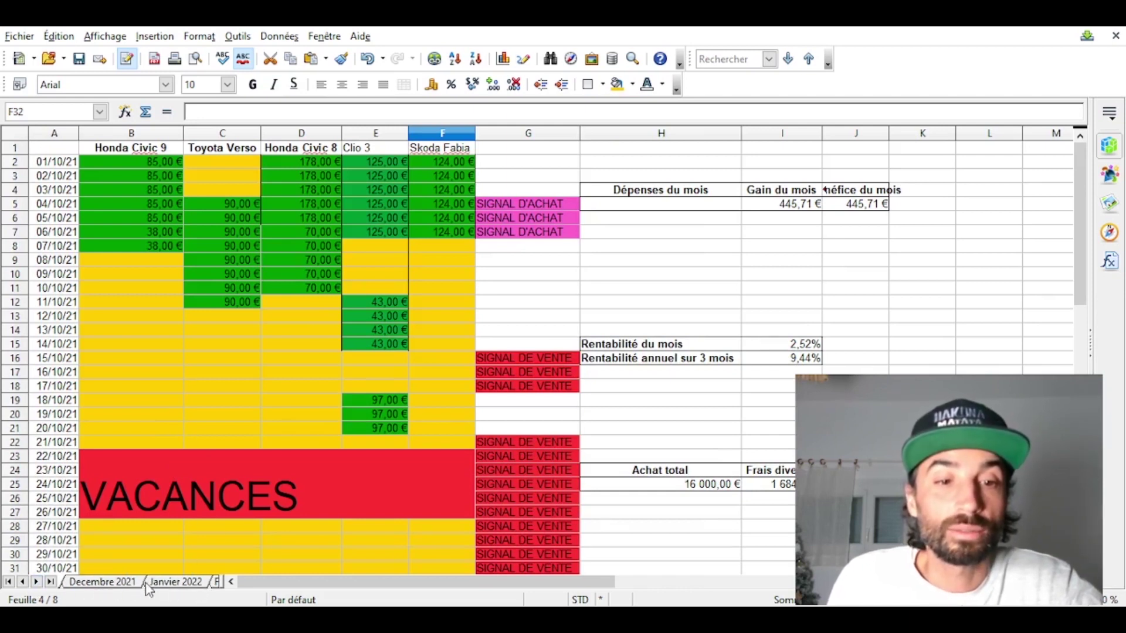
click(23, 583)
click(24, 582)
click(106, 584)
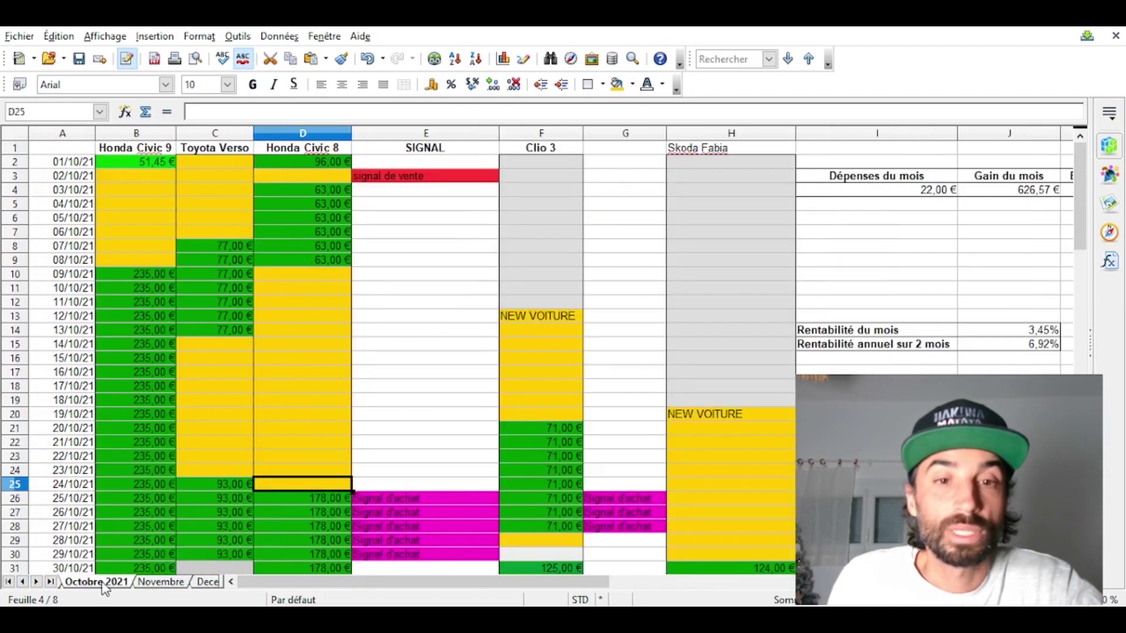
scroll(193, 434, down, 3)
scroll(210, 425, up, 3)
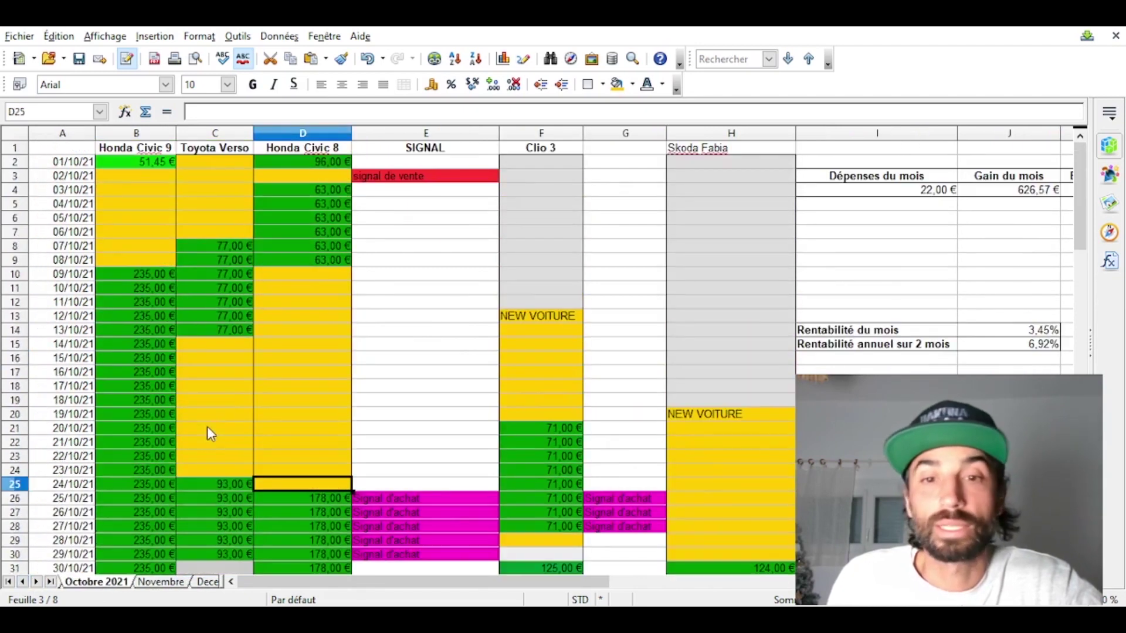
Return to the Janvier 2022 sheet and inspect the Rentabilité du mois formula
click(36, 582)
click(36, 582)
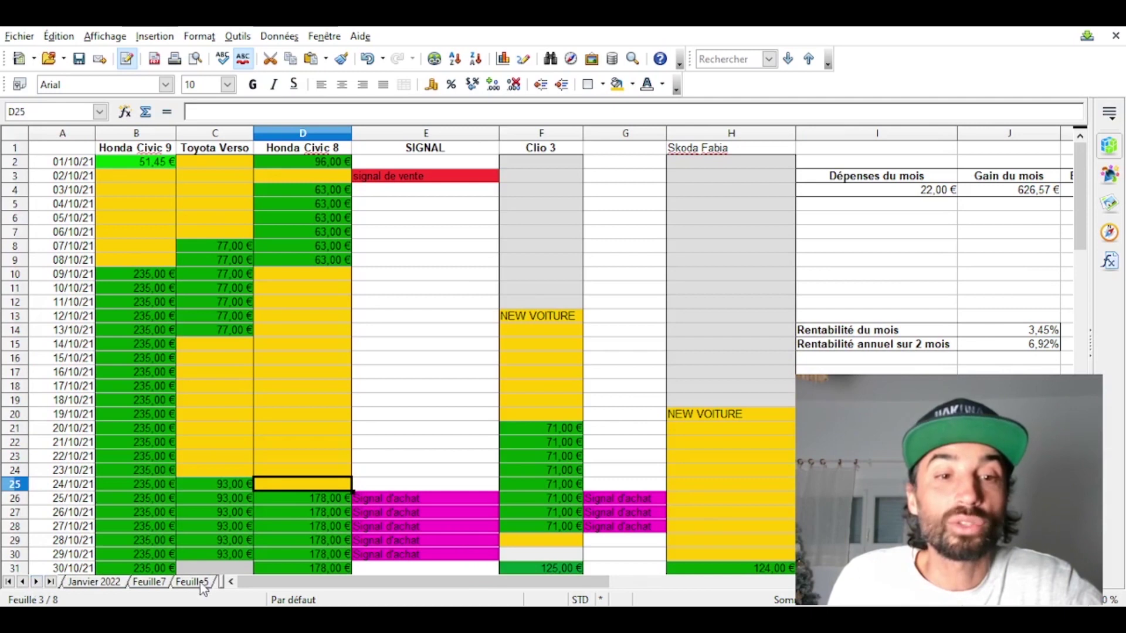
click(104, 583)
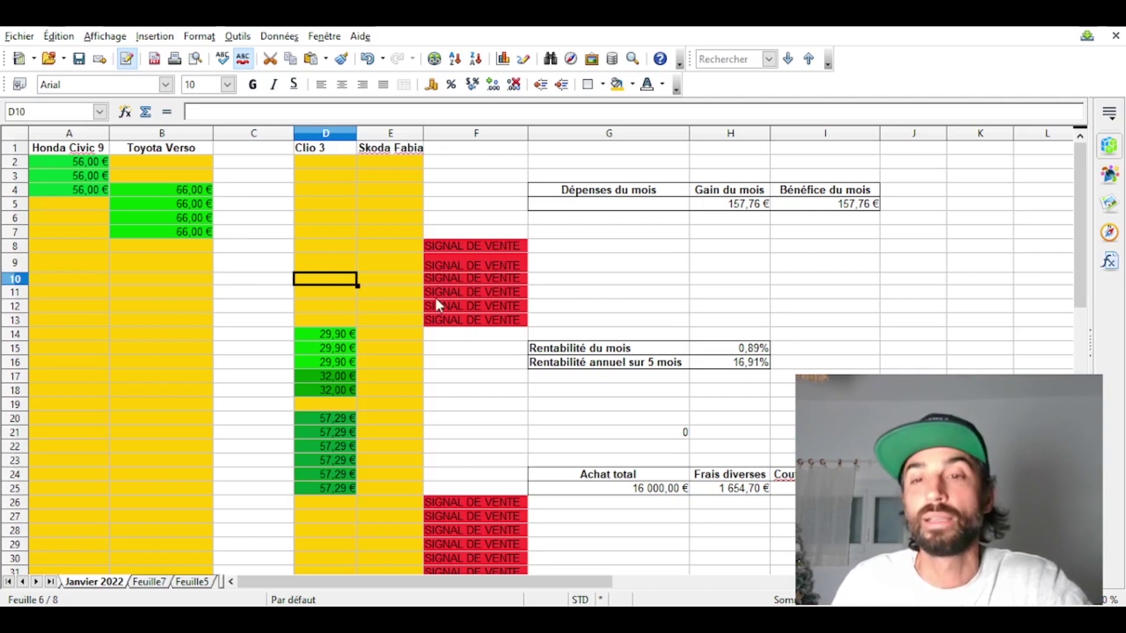
click(763, 350)
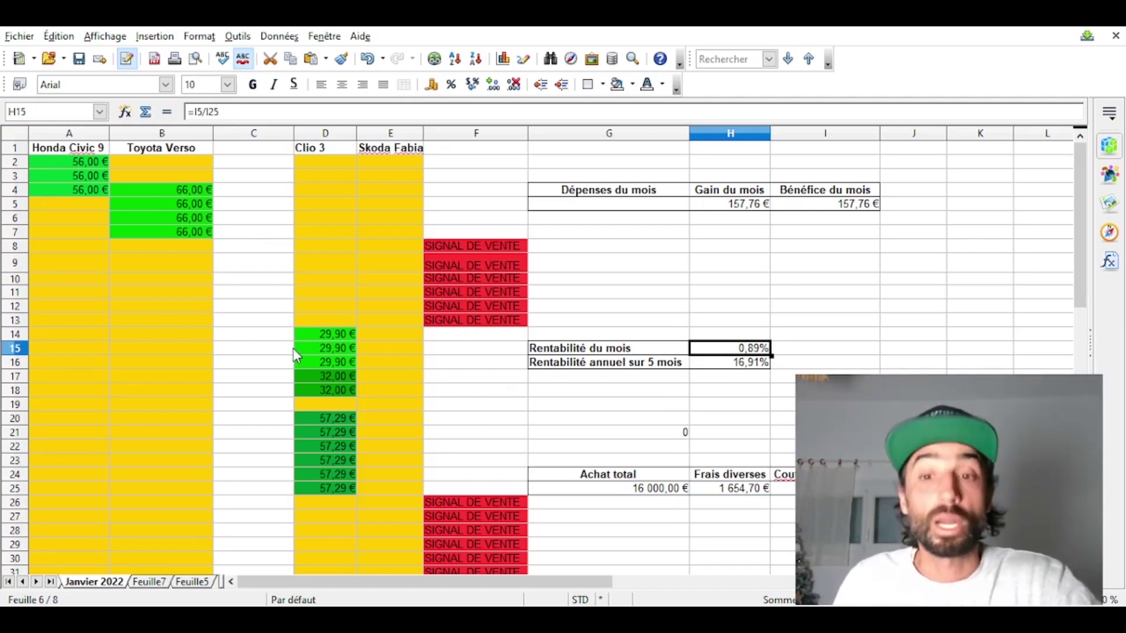
Review the BILAN Janvier summary below the rental calendar, including the Immobilier amount
scroll(350, 312, down, 4)
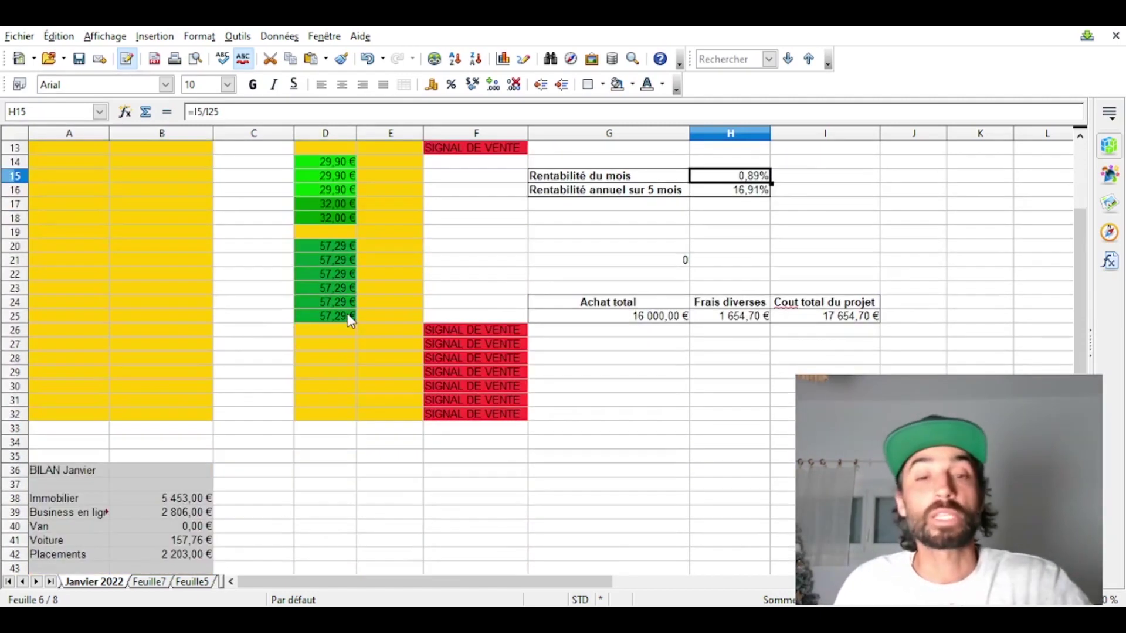
click(196, 498)
scroll(251, 406, down, 1)
scroll(252, 439, down, 2)
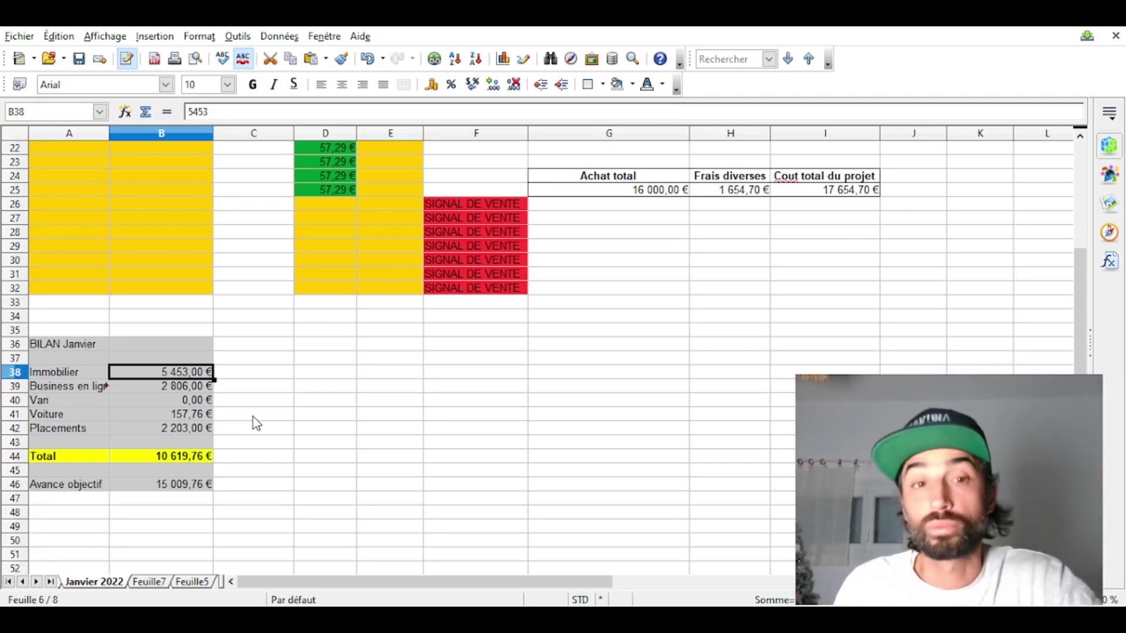
click(309, 404)
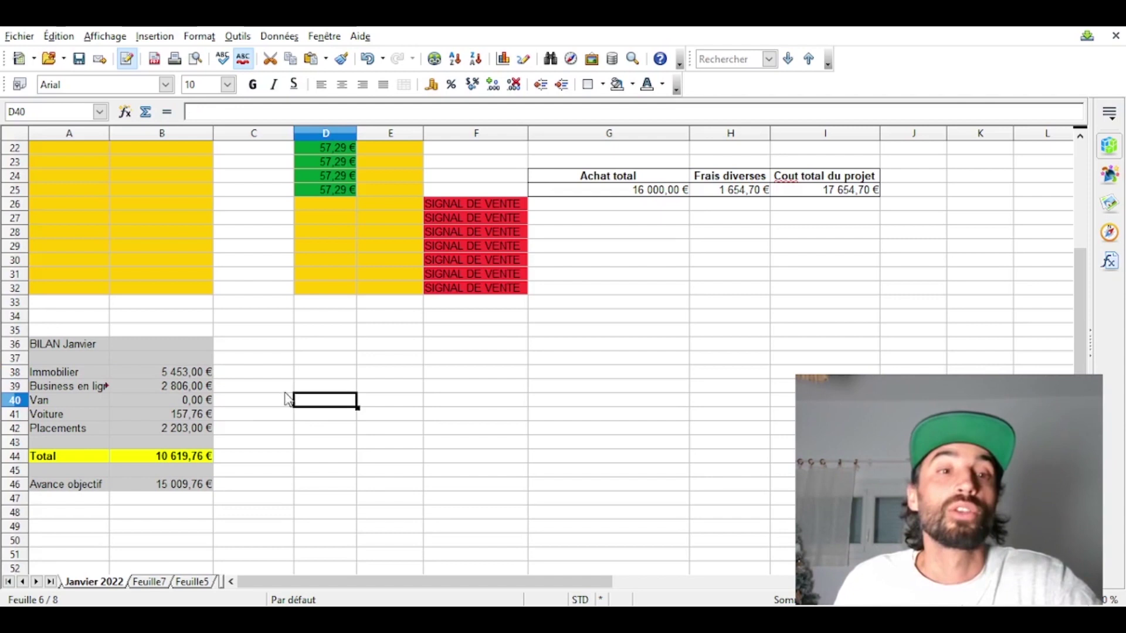
click(73, 346)
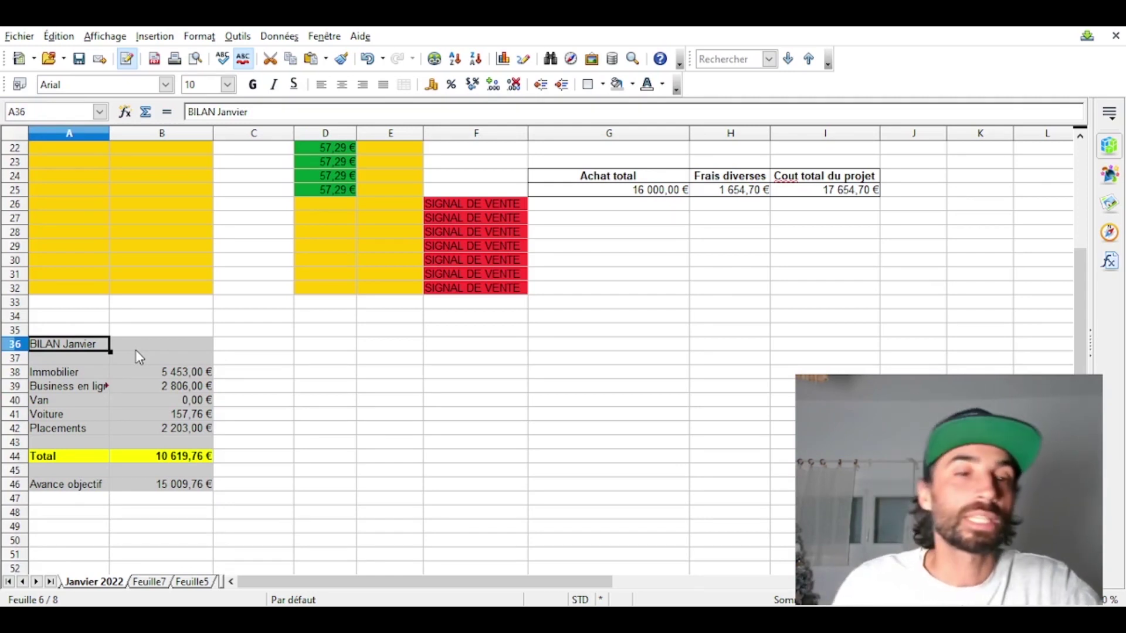
Review the Immobilier, Business en ligne and Van amounts in the BILAN Janvier summary
click(108, 362)
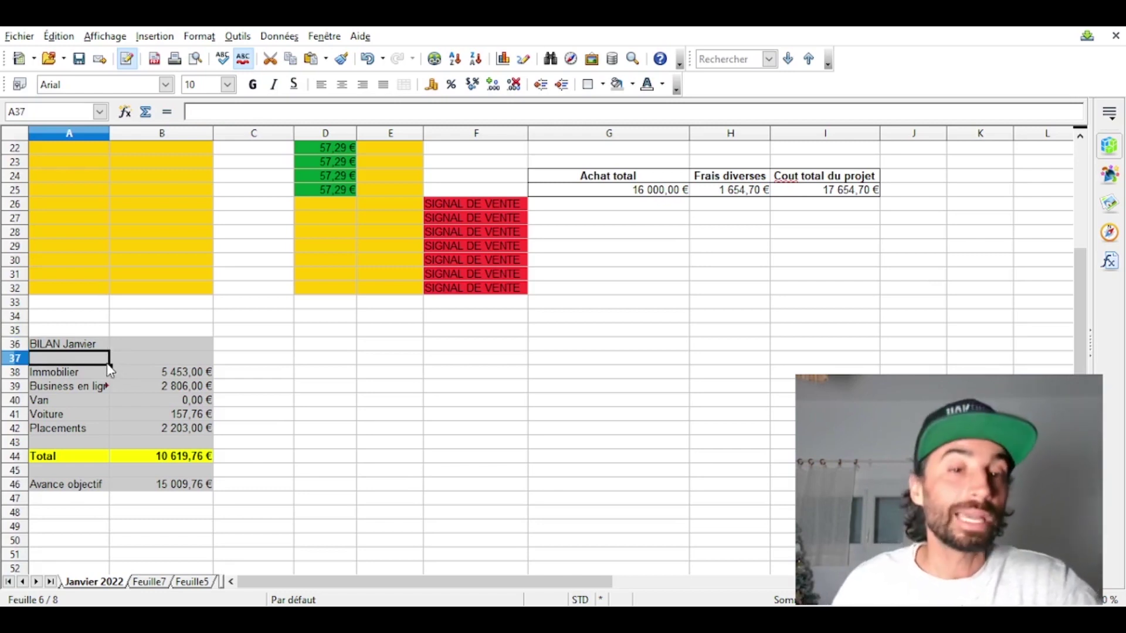
click(141, 373)
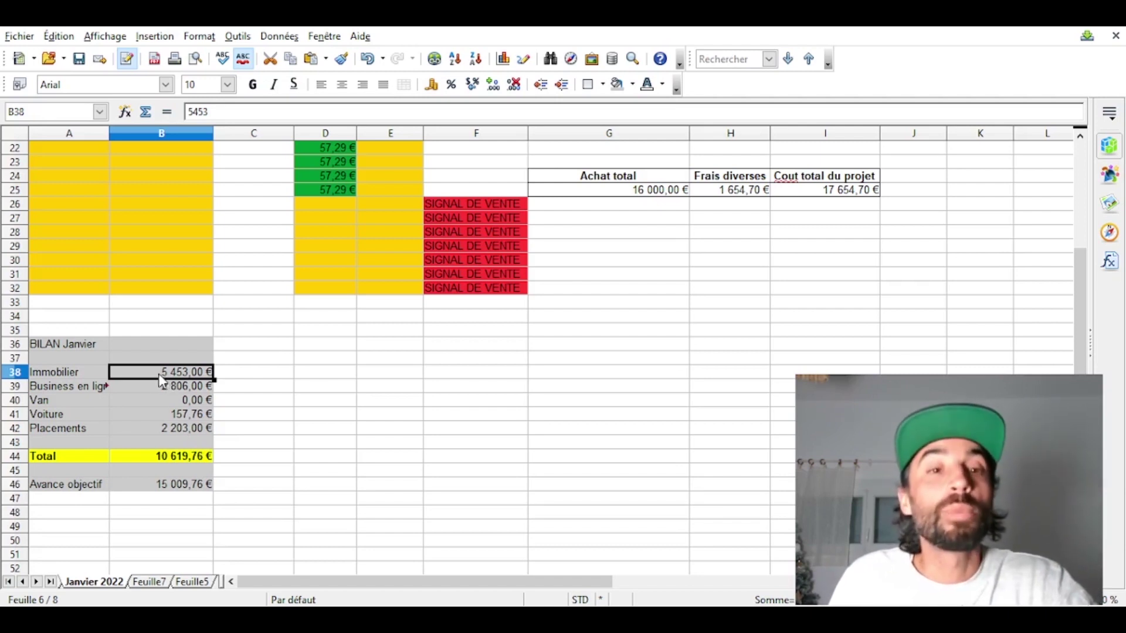
click(236, 377)
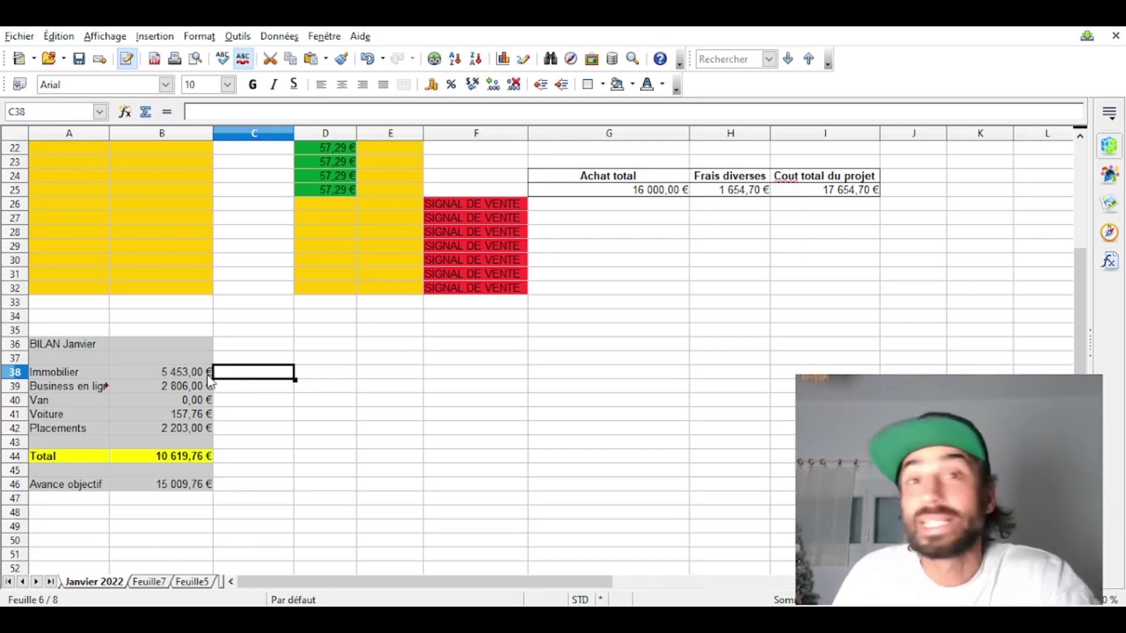
click(159, 392)
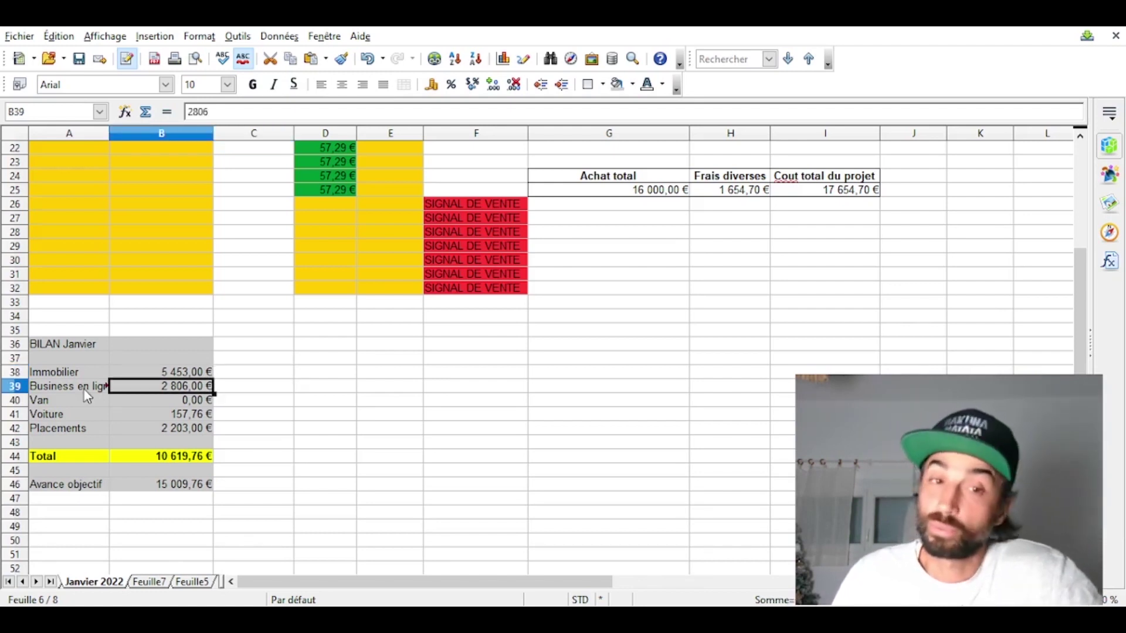
click(162, 399)
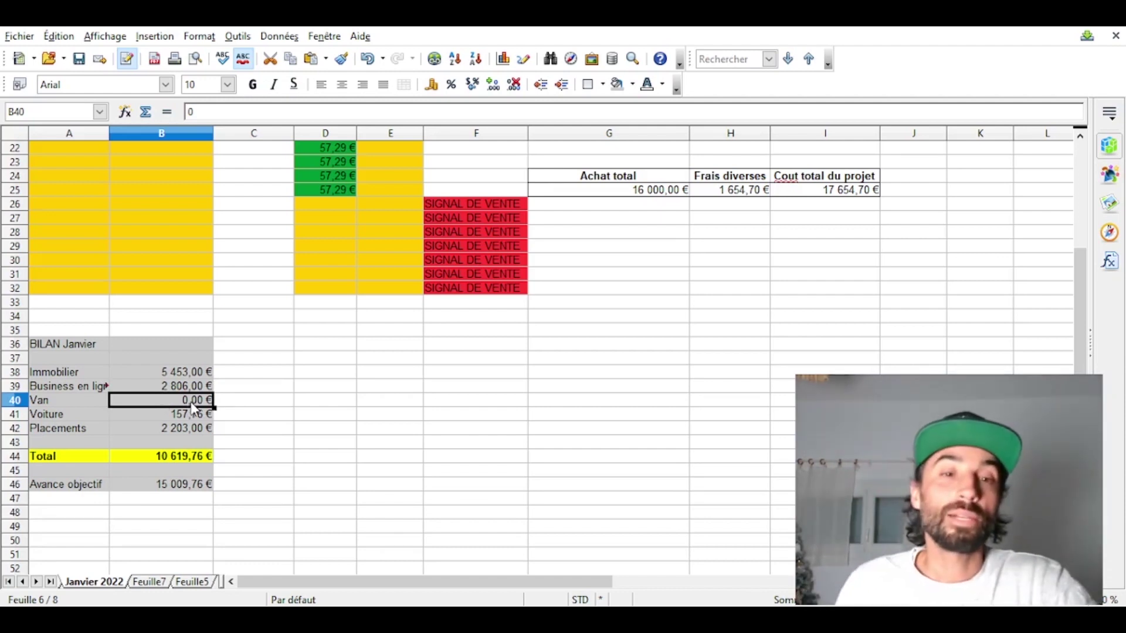
click(223, 405)
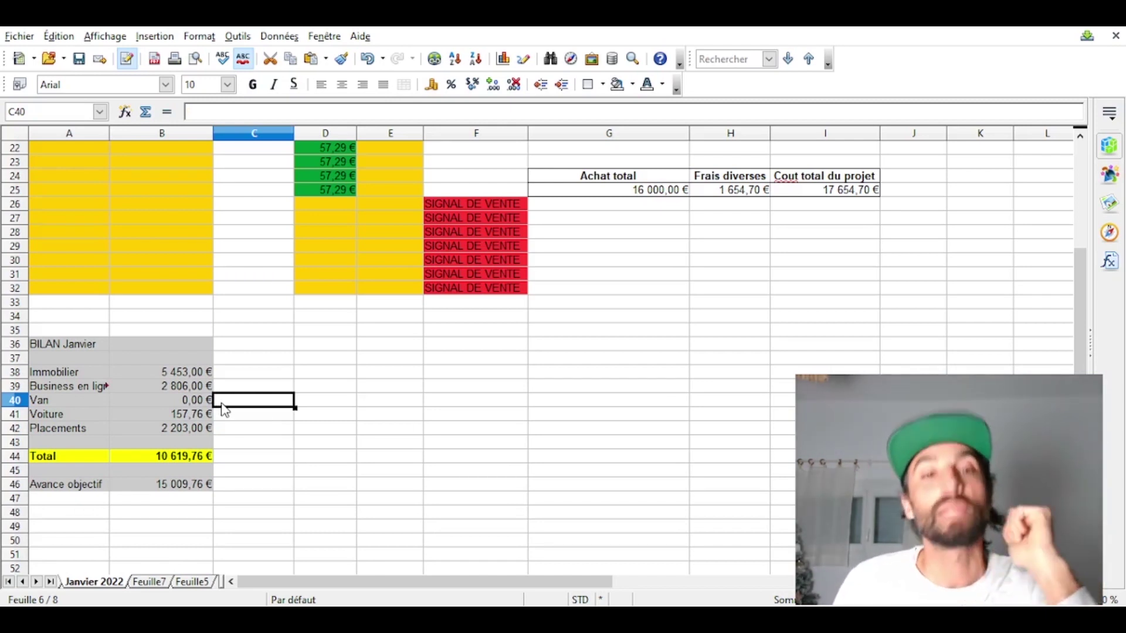
click(200, 406)
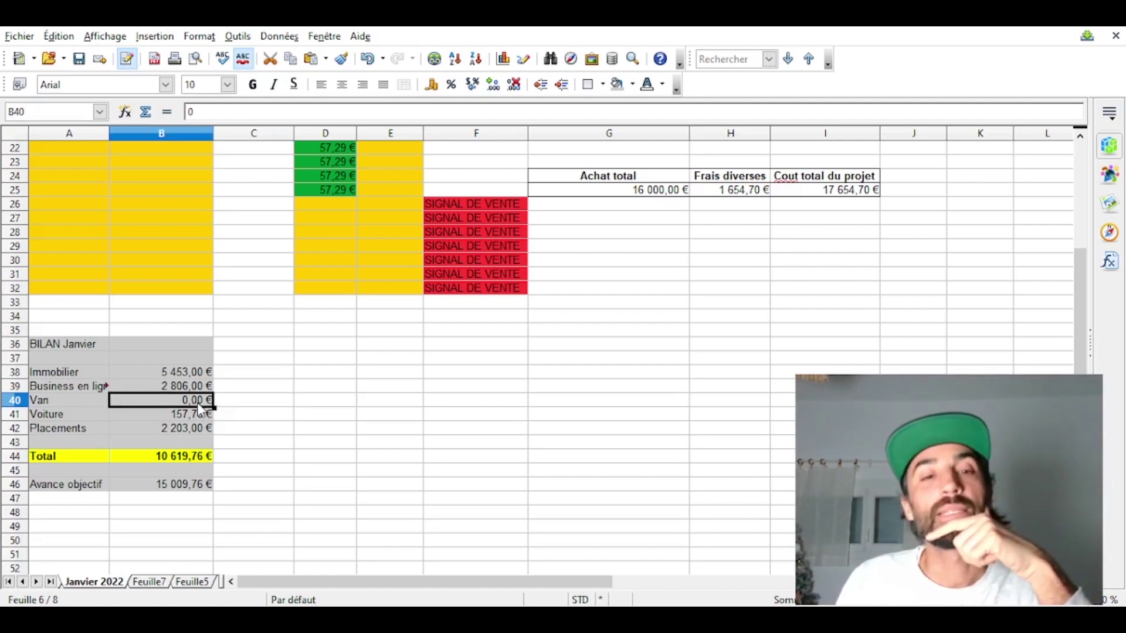
click(225, 413)
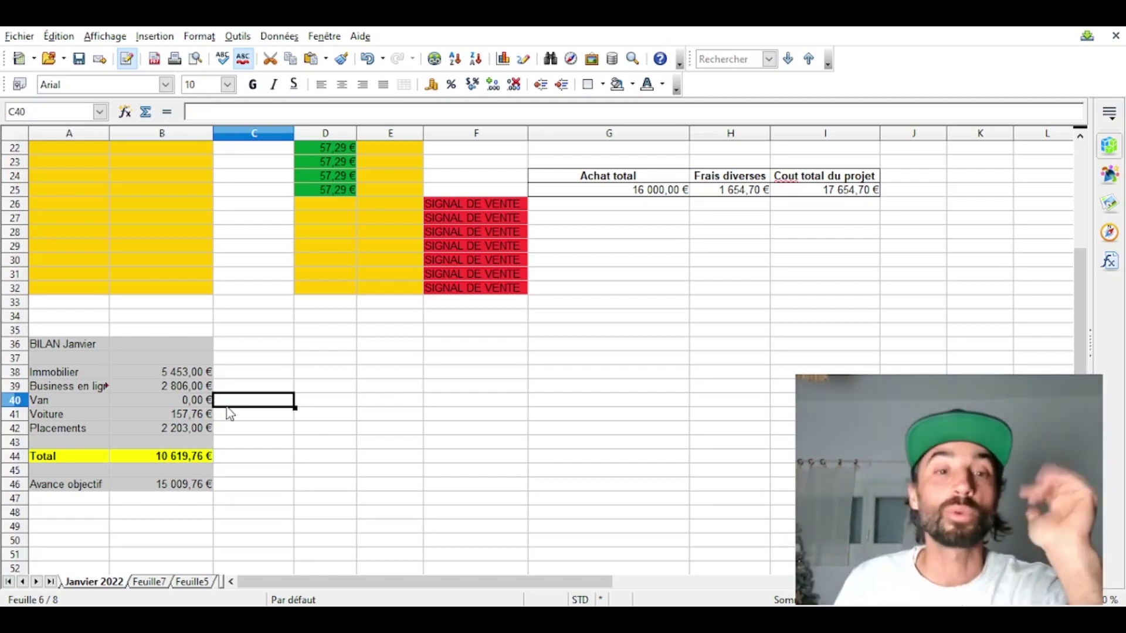
Inspect the Voiture amount in the summary and the Rentabilité annuel sur 5 mois formula it relates to
click(214, 415)
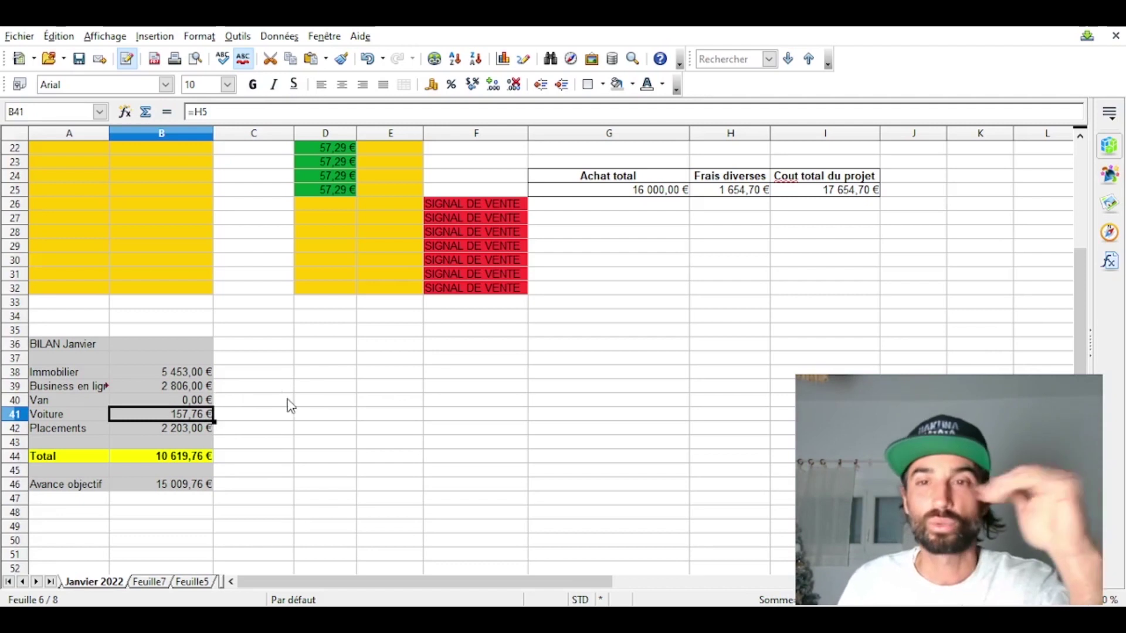
scroll(409, 445, up, 4)
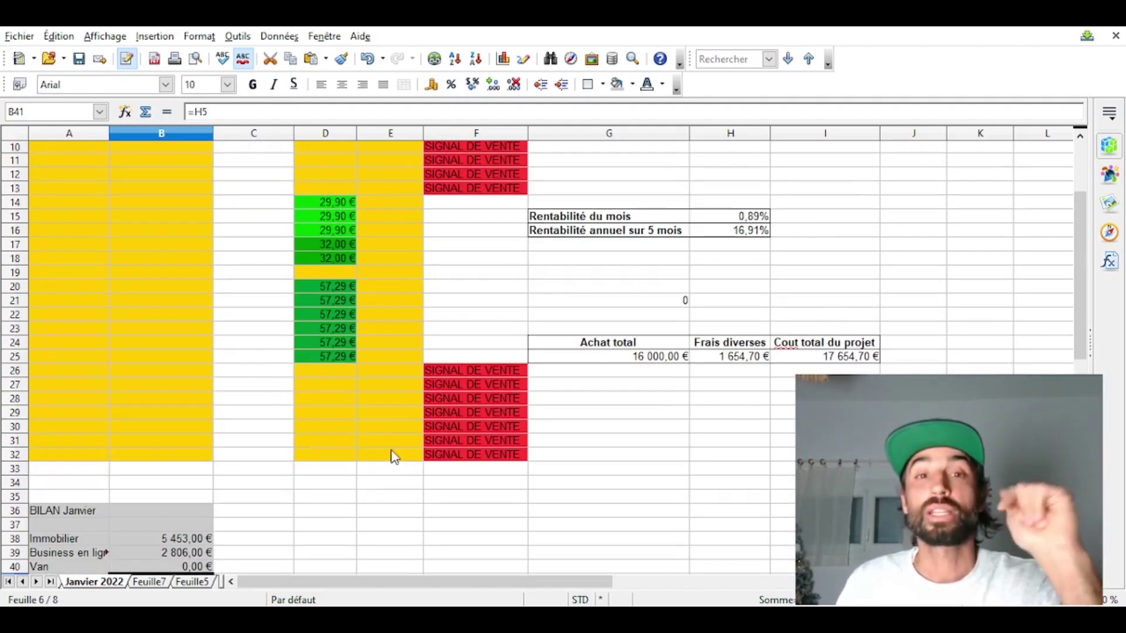
scroll(527, 334, up, 2)
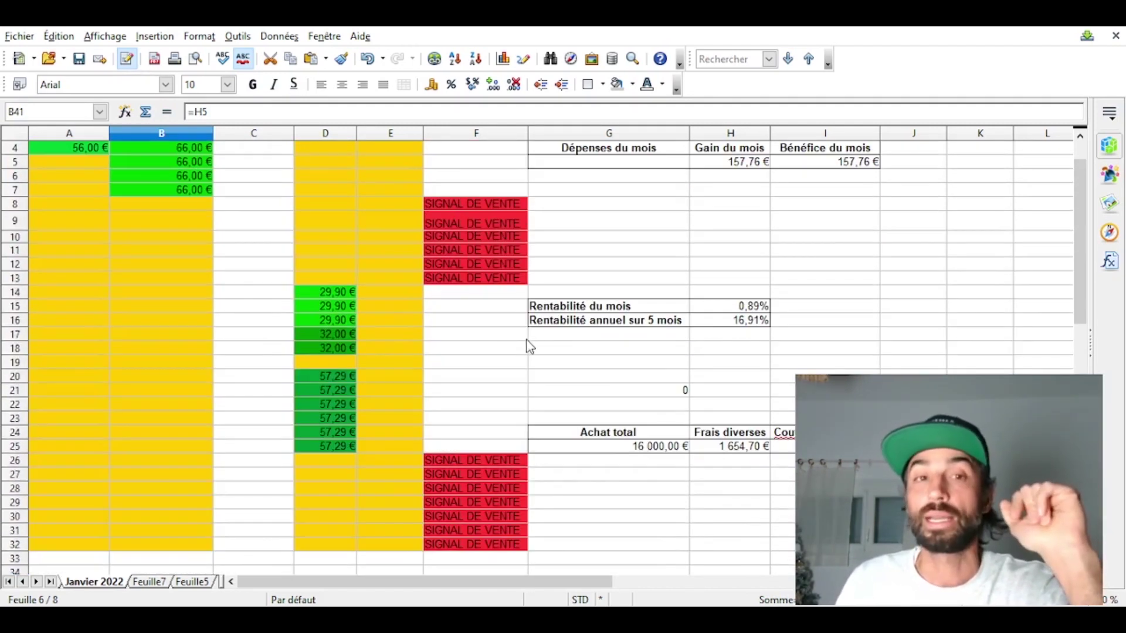
click(748, 326)
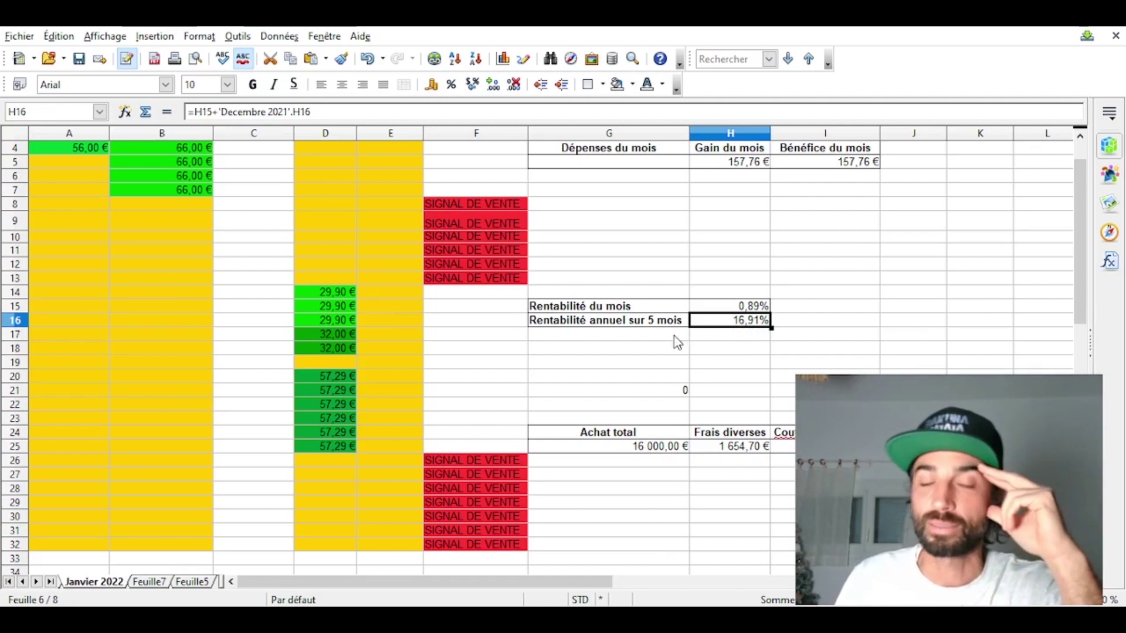
click(613, 336)
click(621, 324)
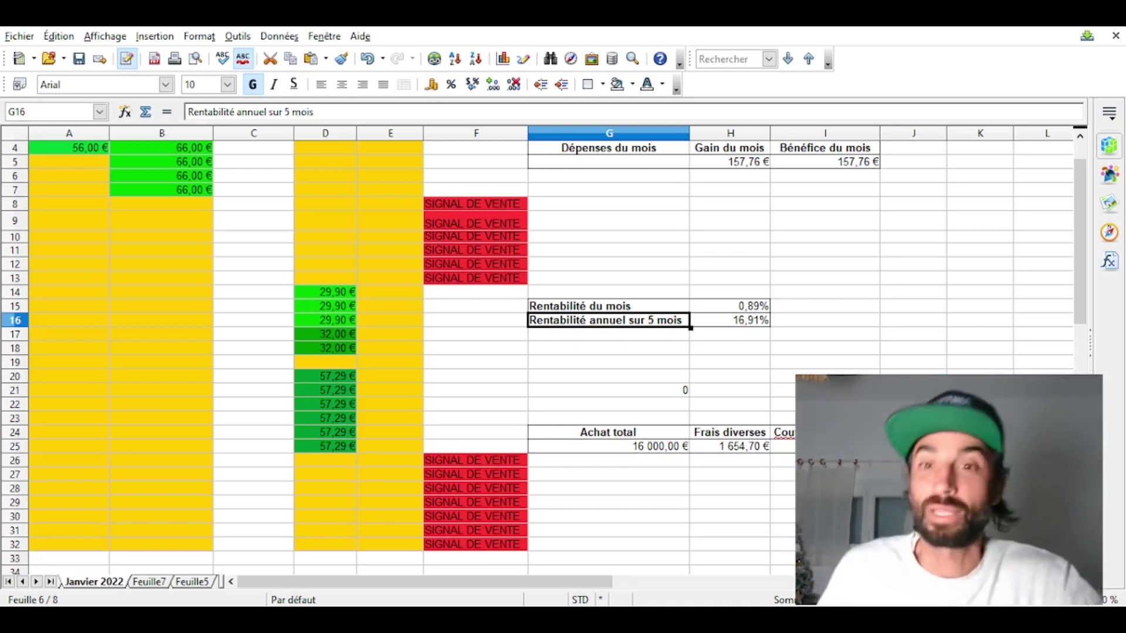
Return to the BILAN Janvier summary and review the Placements amount and the Total and Avance objectif formulas
scroll(438, 376, down, 3)
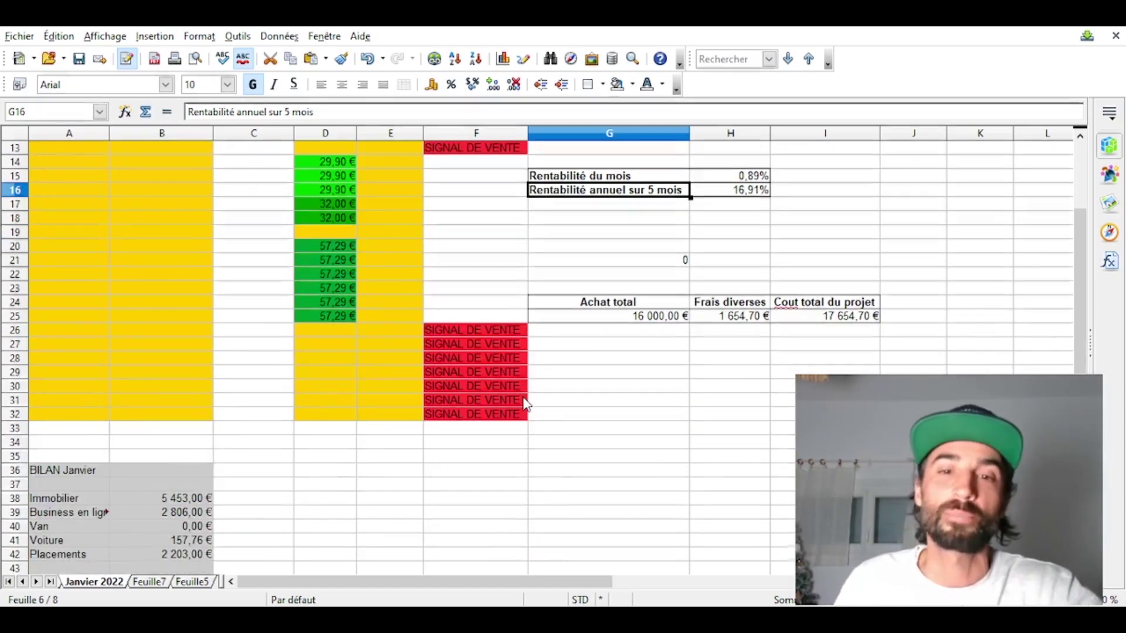
scroll(522, 403, down, 4)
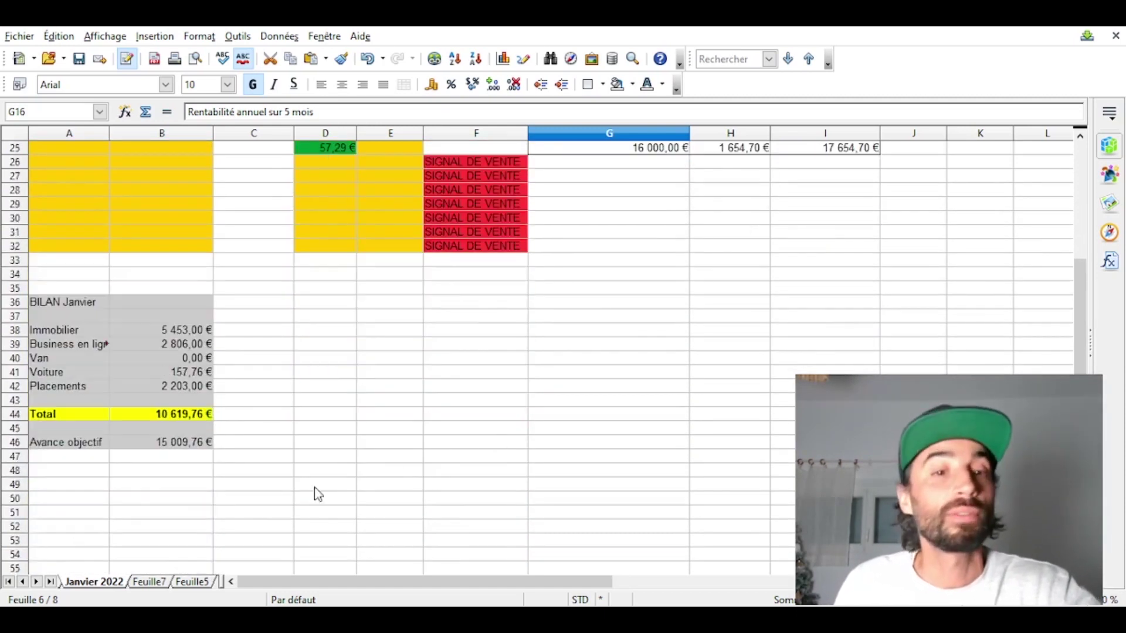
click(174, 390)
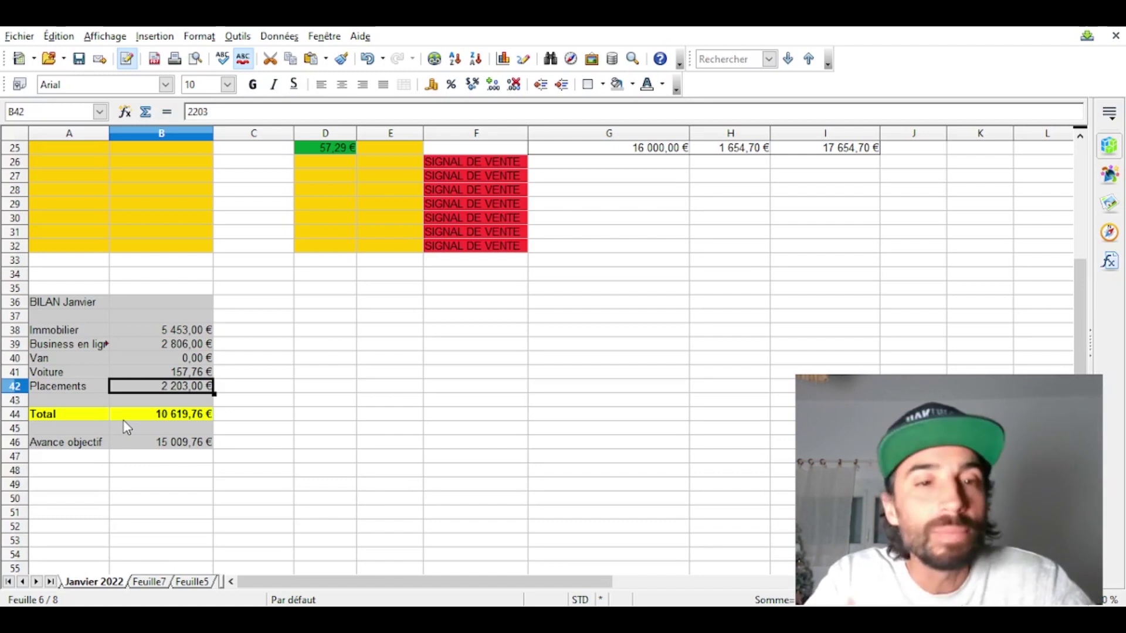
click(154, 402)
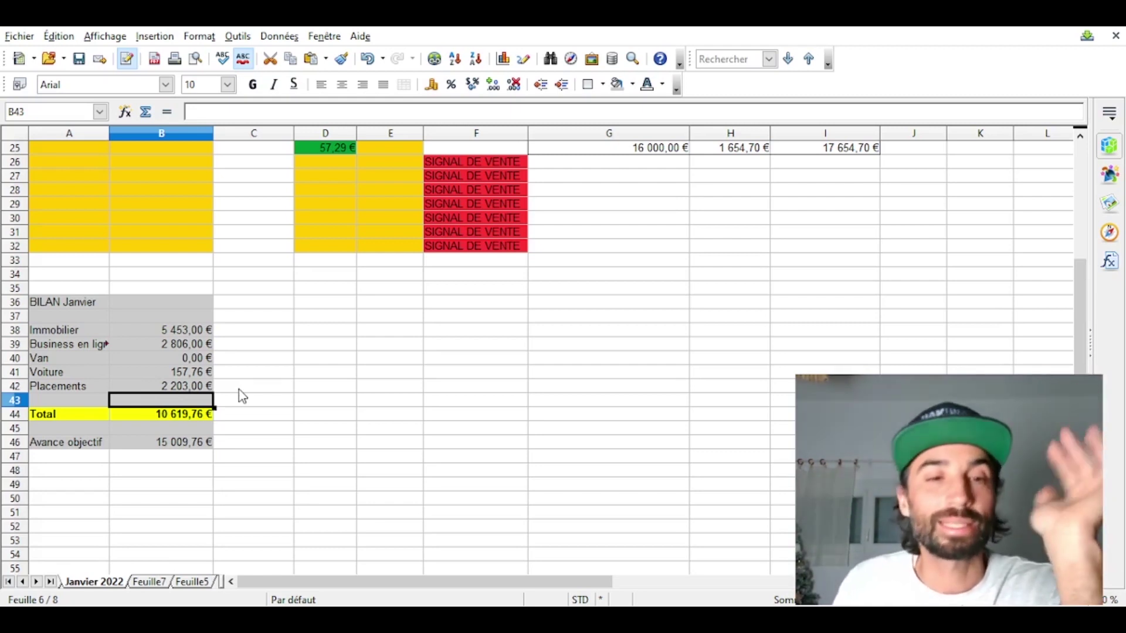
click(191, 412)
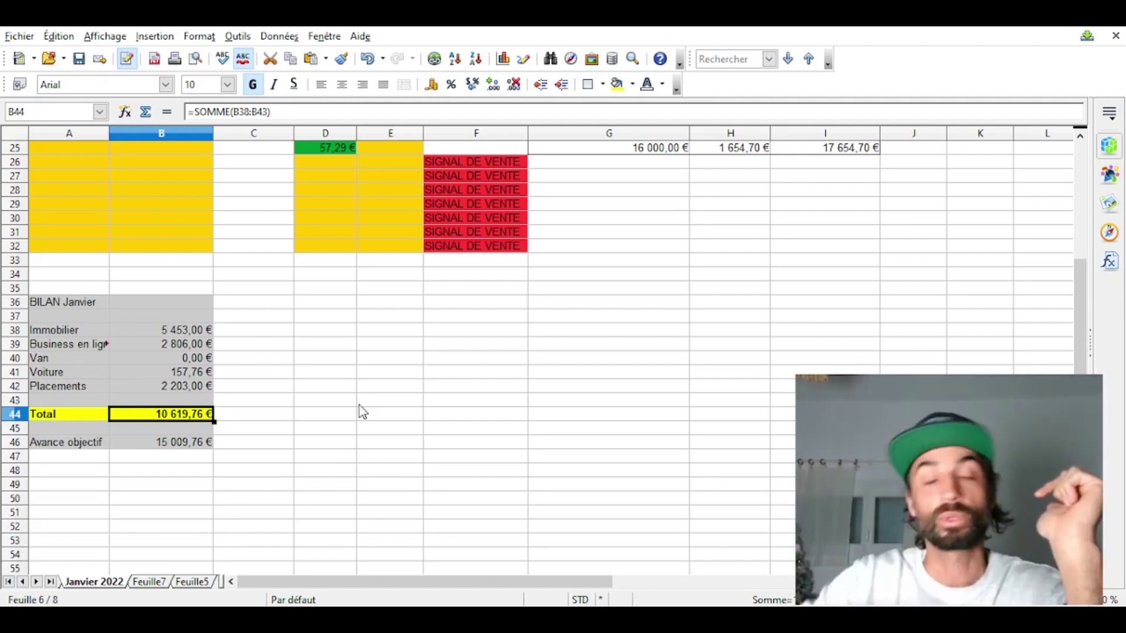
click(175, 447)
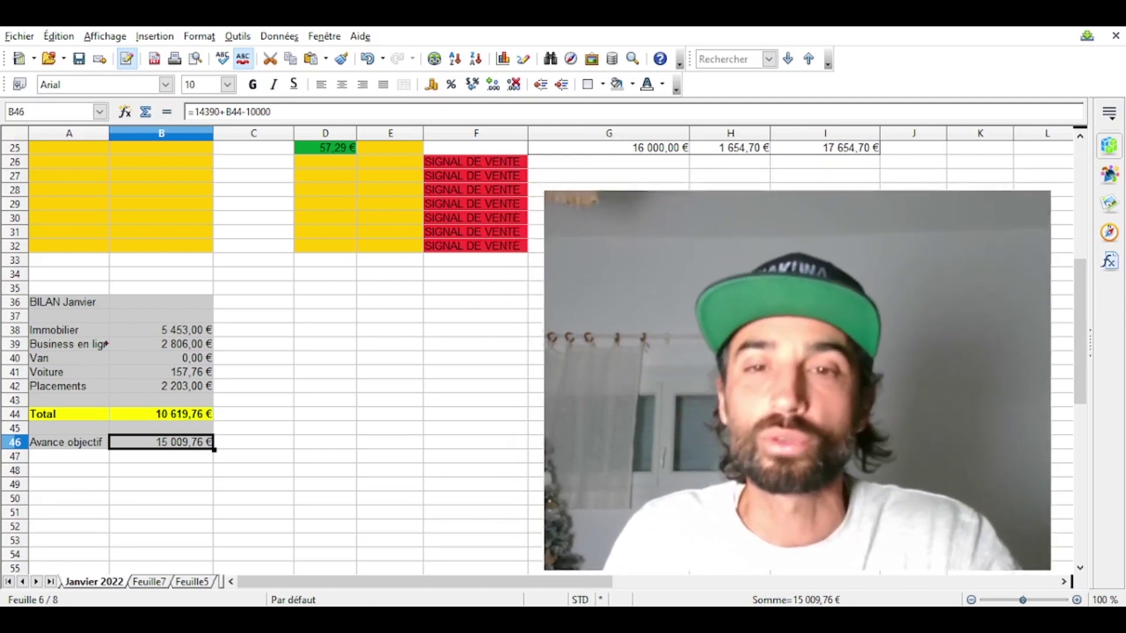
Add a BONHEUR entry in A48, below the January summary, with 1000/1000 in B48
click(326, 359)
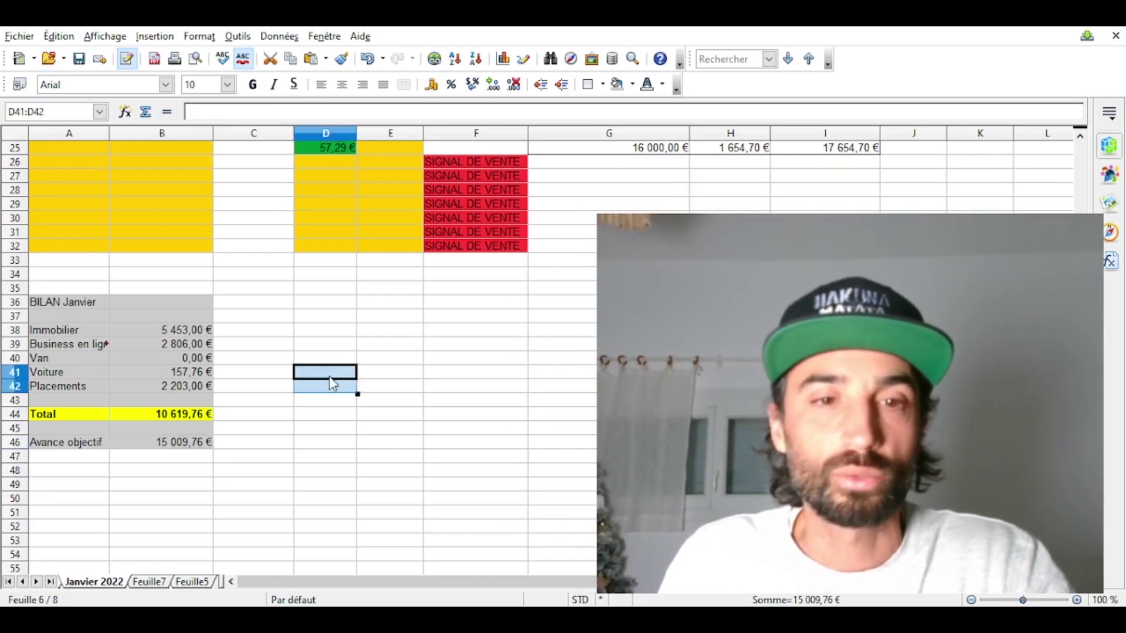
click(290, 363)
click(83, 476)
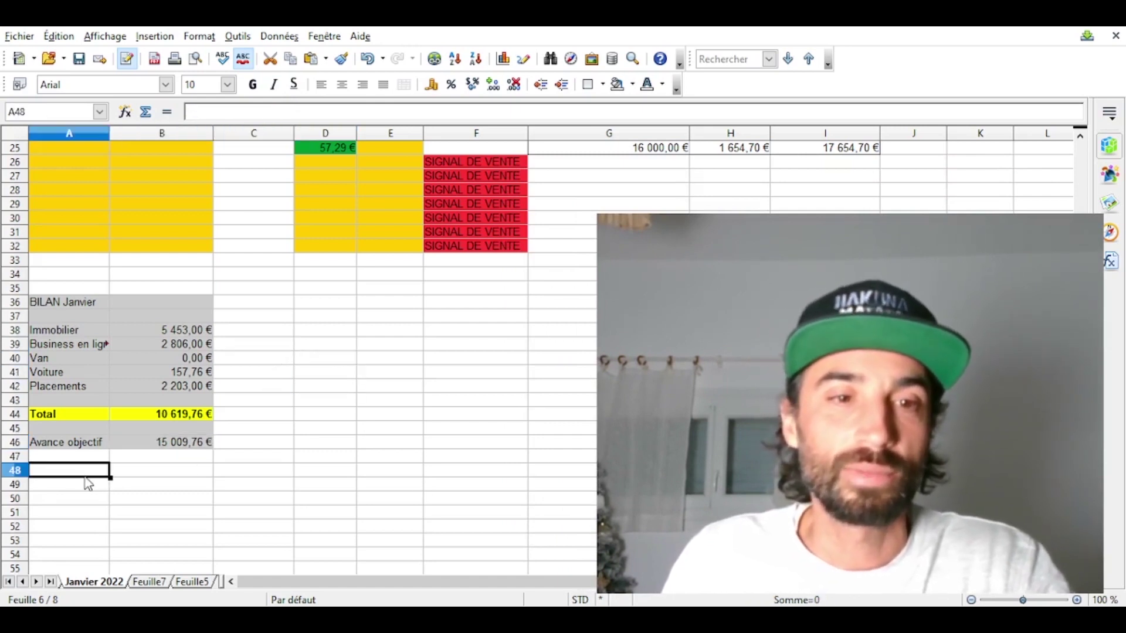
text(BONHEUR)
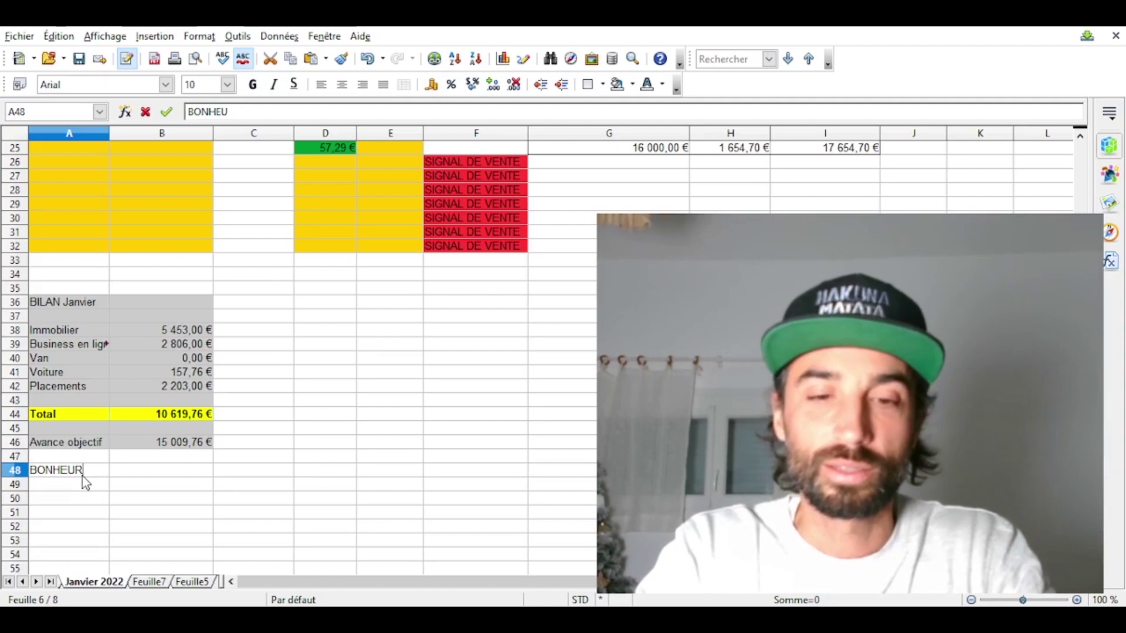
click(126, 475)
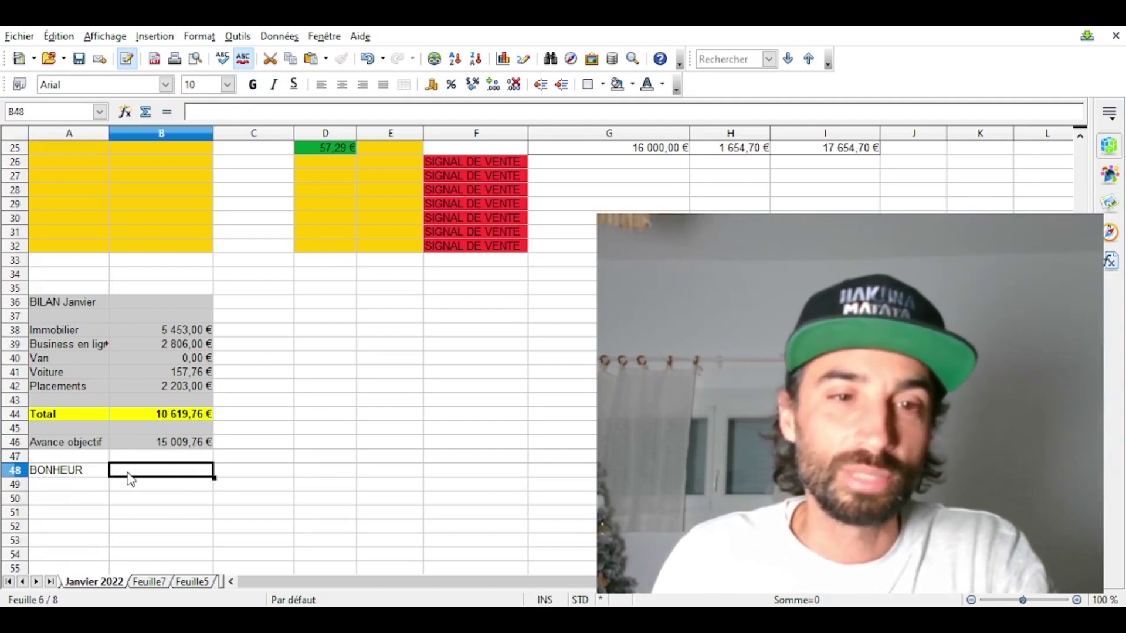
text(1000)
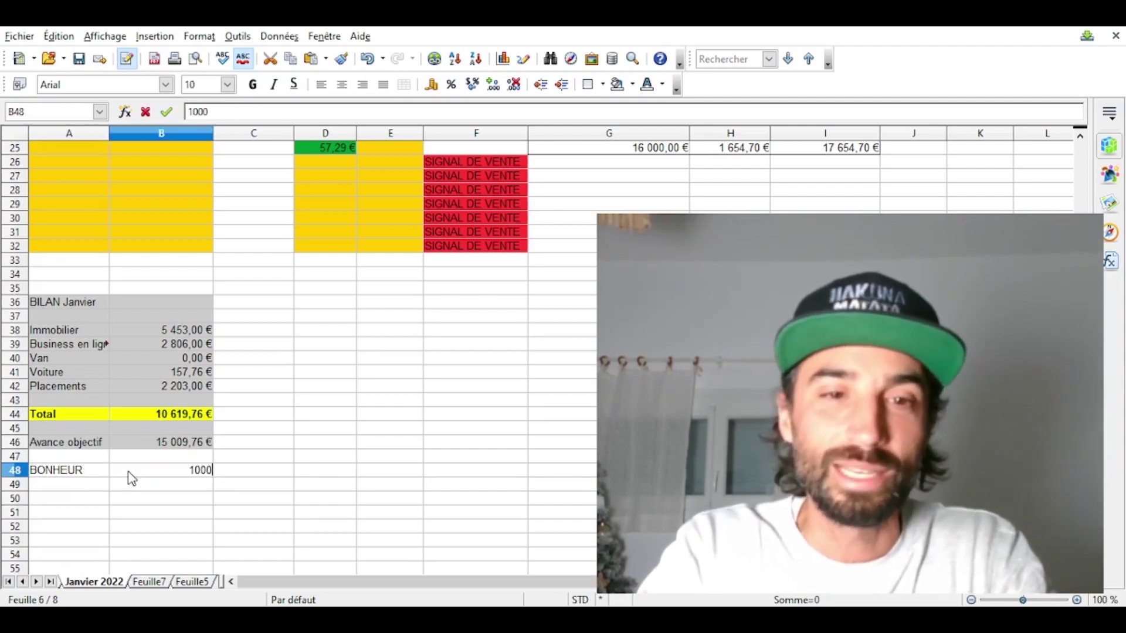
text(/1000)
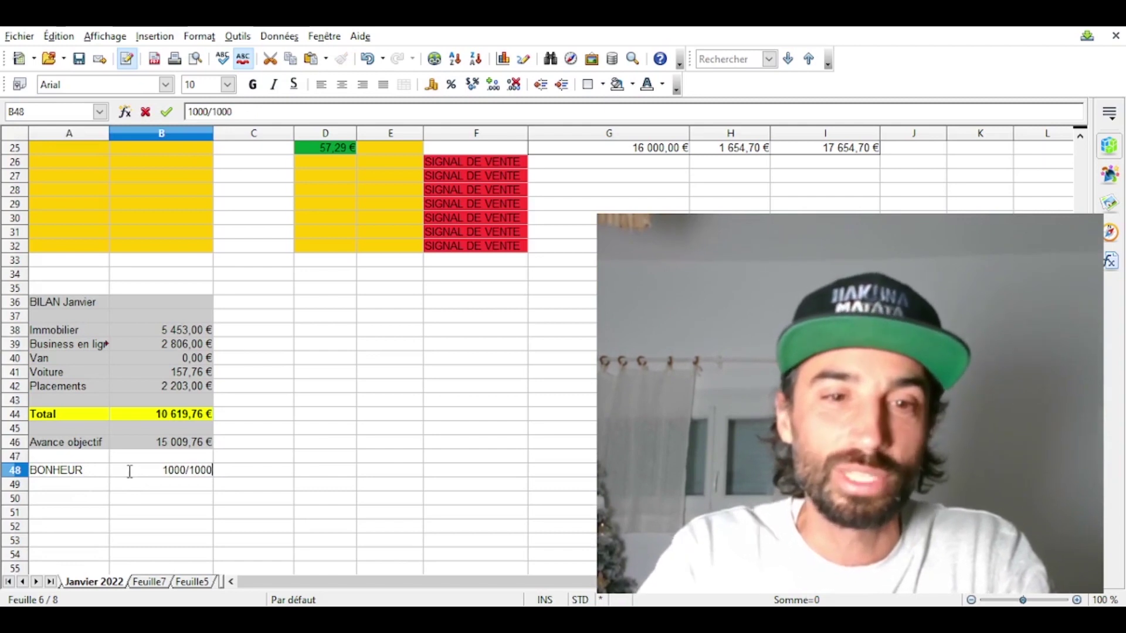